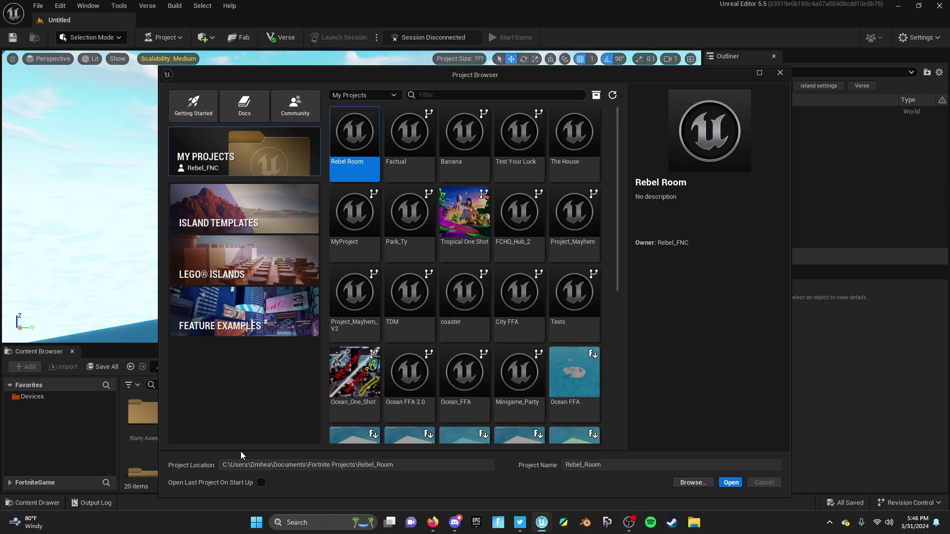
# Create a new project named Mocap_Tut from the Blank starter island template.
pyautogui.click(266, 226)
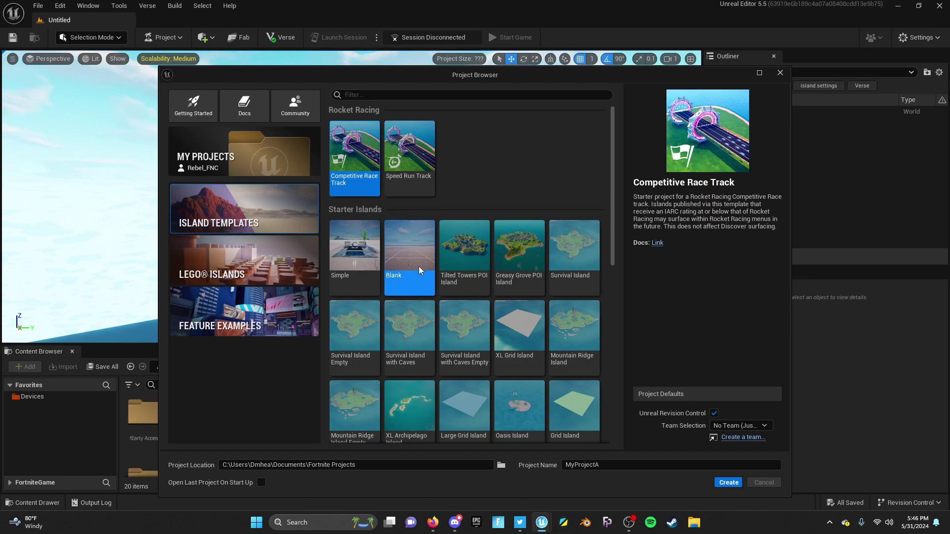
pyautogui.click(420, 270)
pyautogui.click(627, 465)
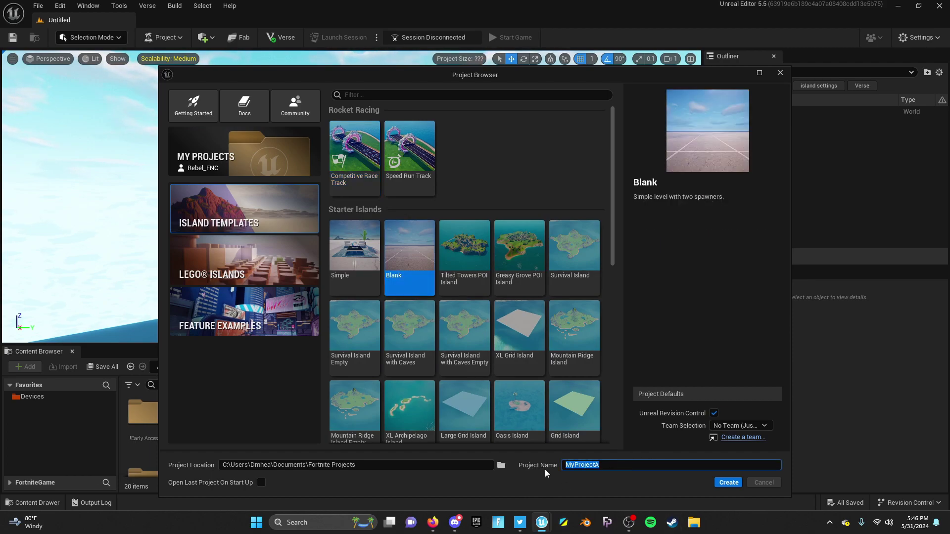
pyautogui.write('Mocap_Tut')
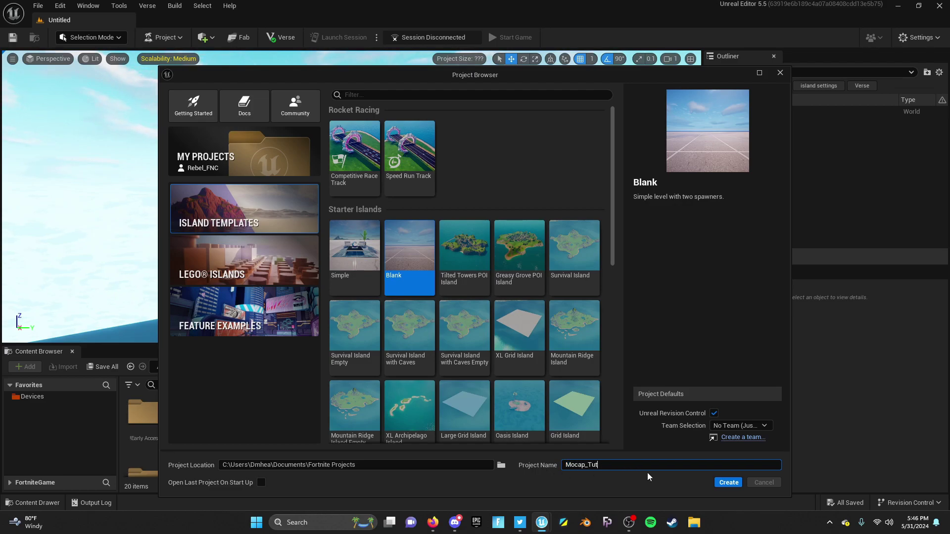
pyautogui.click(729, 483)
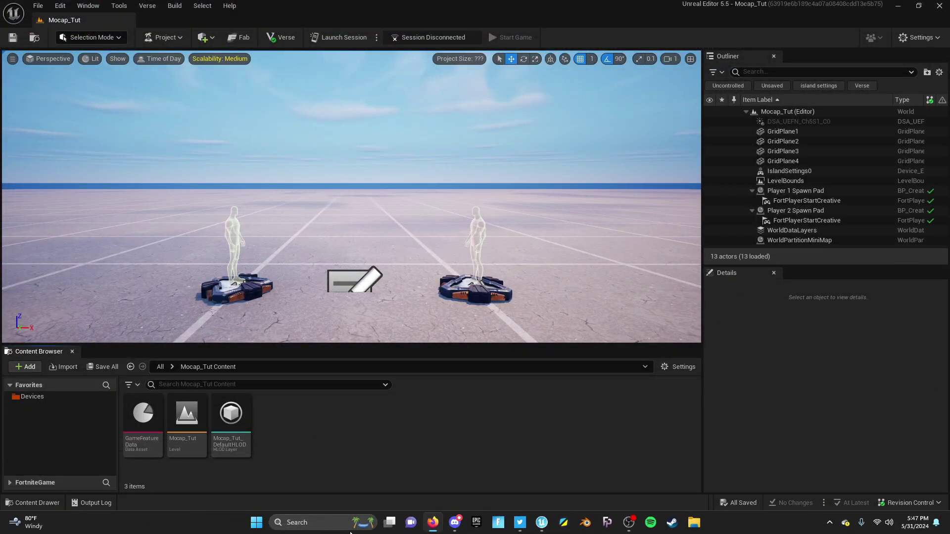
# Create a folder named Mocopi in the Mocap_Tut content root and open it.
pyautogui.rightClick(347, 444)
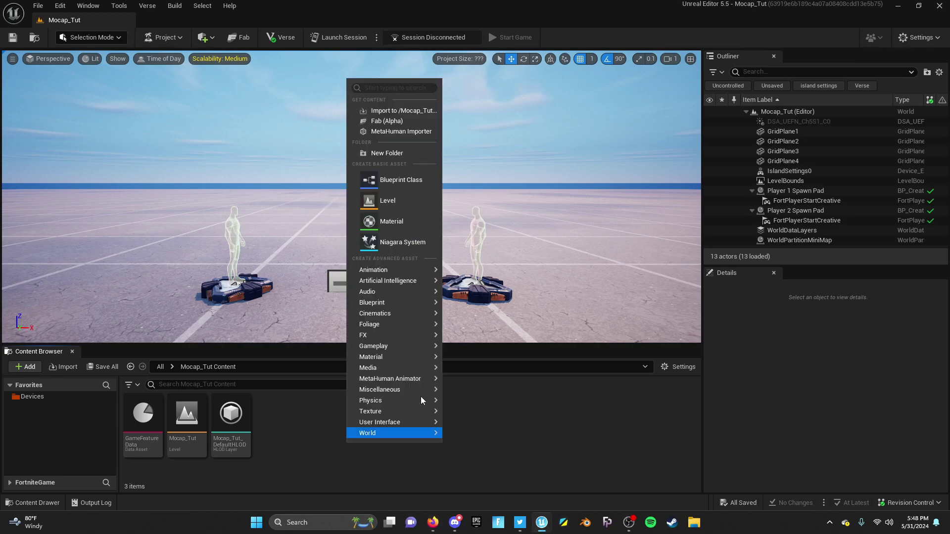
pyautogui.click(403, 158)
pyautogui.write('Moc')
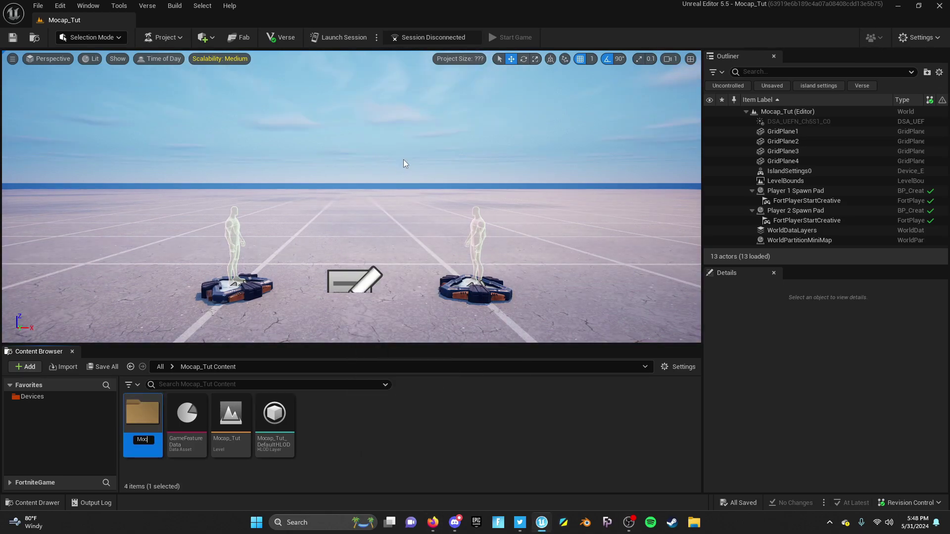
pyautogui.write('api')
pyautogui.press('Return')
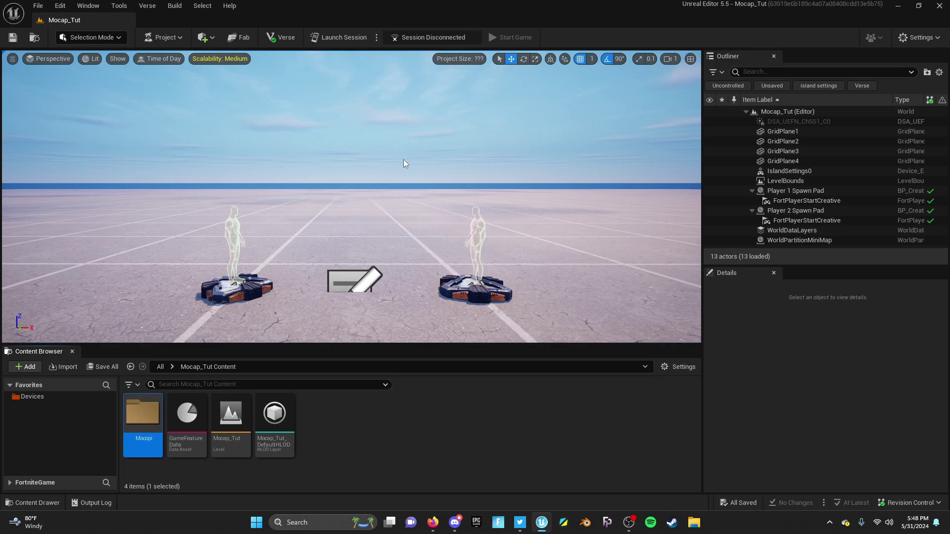
pyautogui.doubleClick(143, 413)
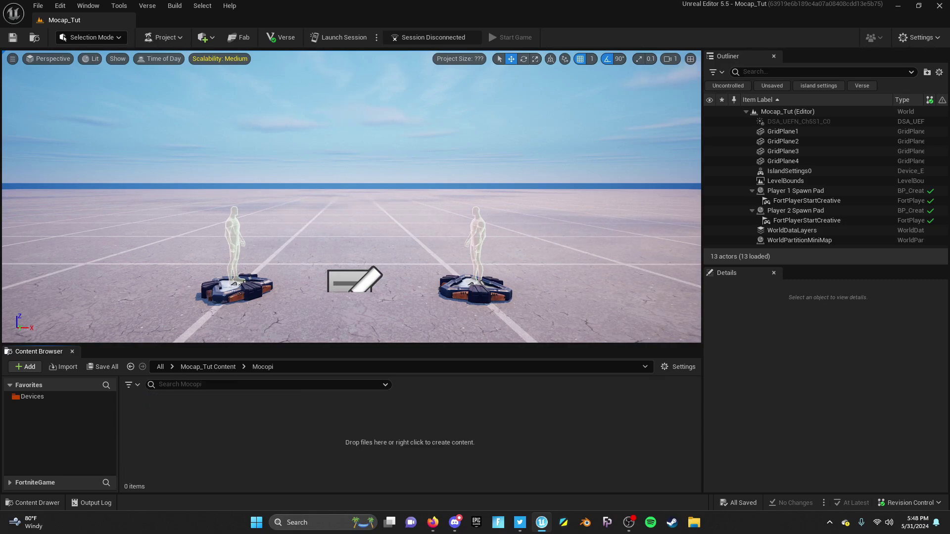
# Switch to the web browser to view the MocopiMannequin.FBX download page and return to Unreal Editor.
pyautogui.hotkey('alt', 'Tab')
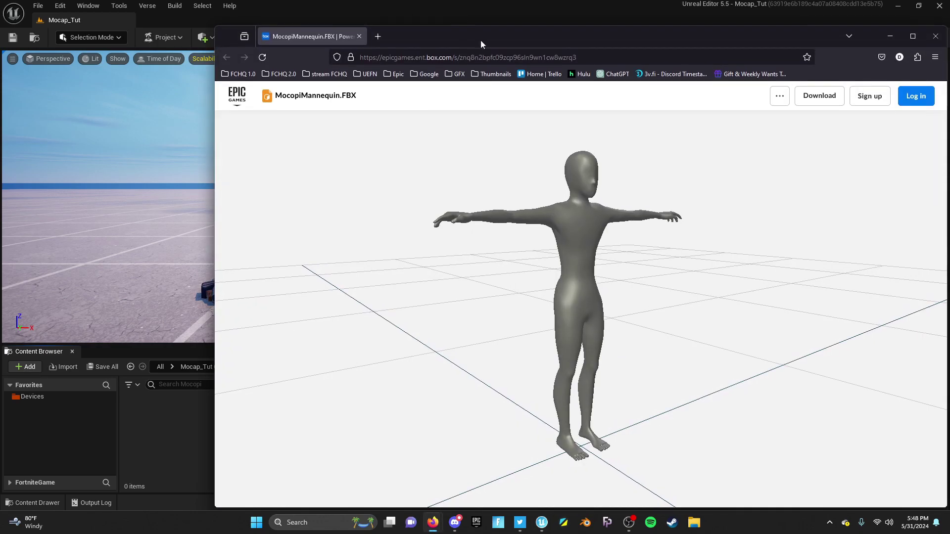
pyautogui.moveTo(480, 39); pyautogui.dragTo(346, 26)
pyautogui.moveTo(503, 124)
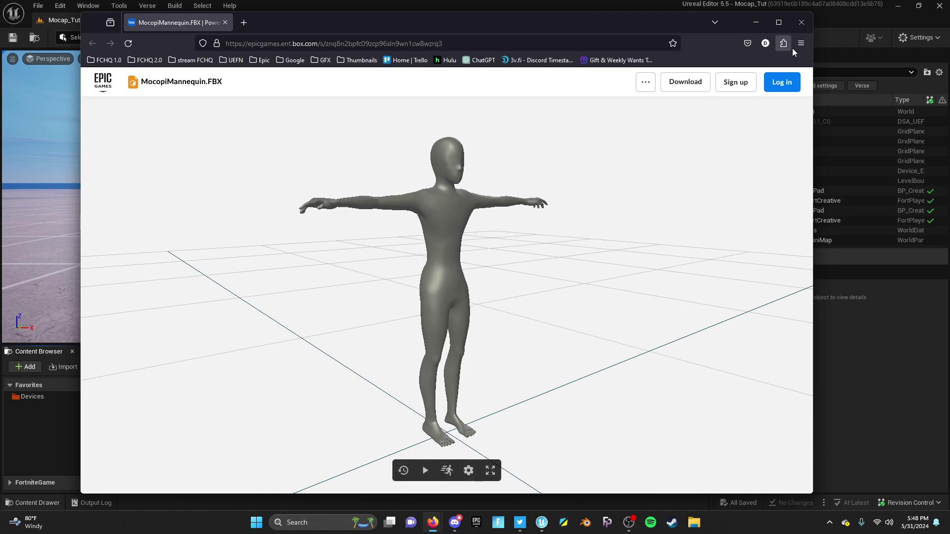
pyautogui.moveTo(621, 31); pyautogui.dragTo(622, 0)
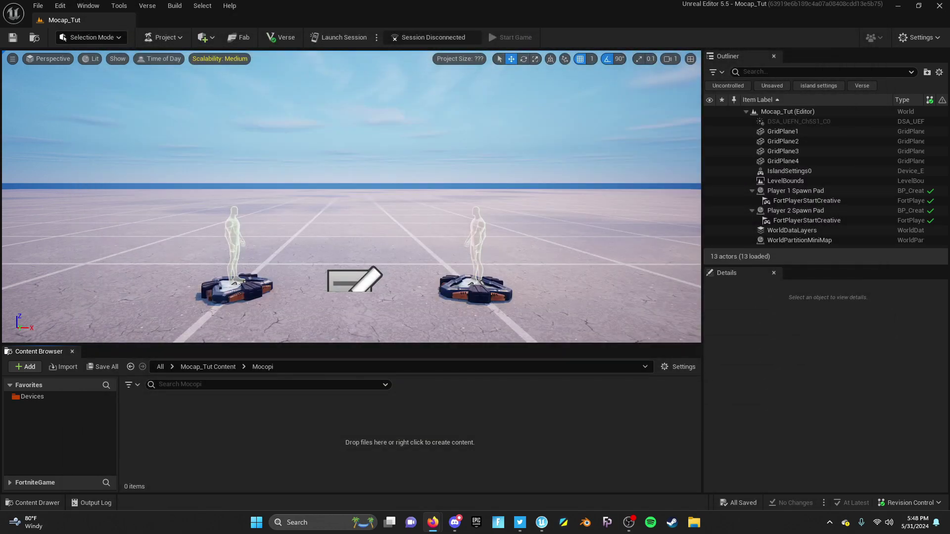
# Import MocopiMannequin.FBX from the UEFN 1-mocopi folder into the Mocopi folder, using the default FBX import options.
pyautogui.rightClick(233, 402)
pyautogui.click(275, 69)
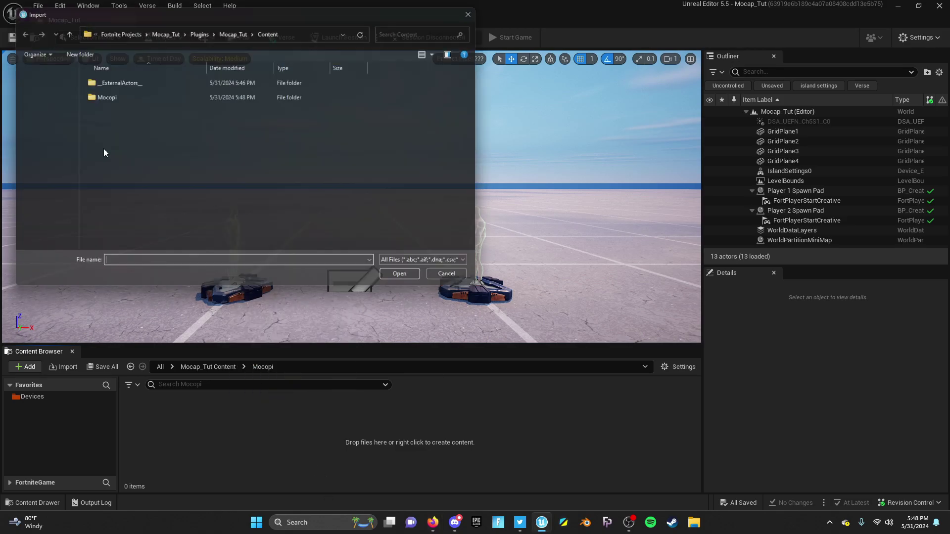
pyautogui.click(30, 207)
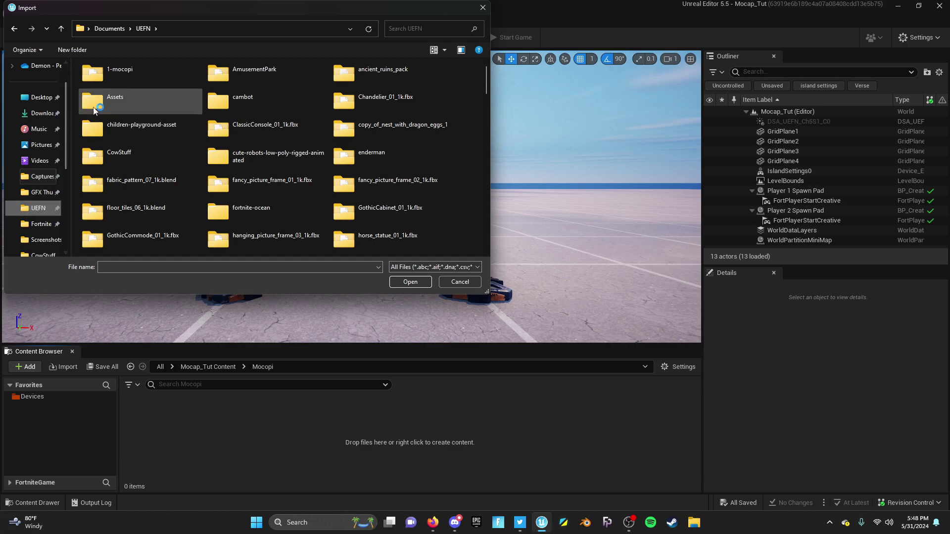
pyautogui.doubleClick(121, 79)
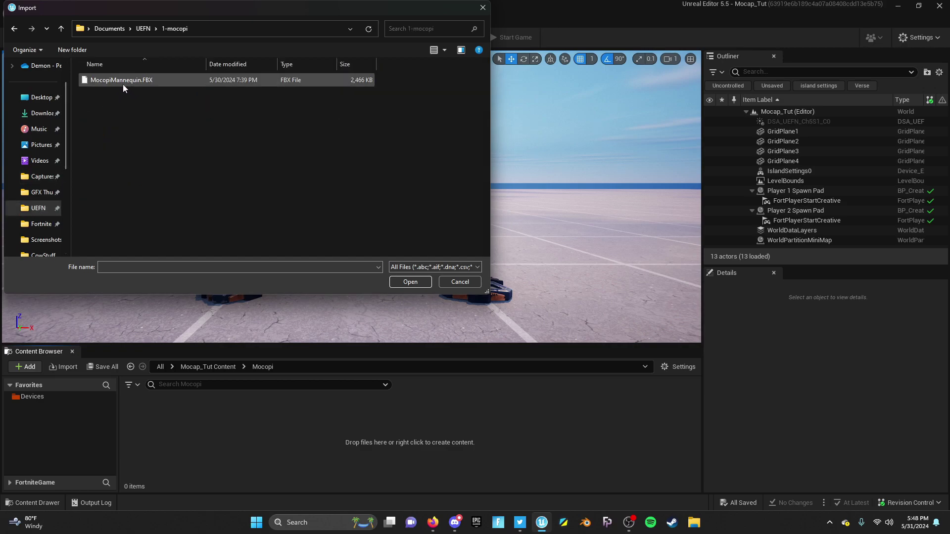
pyautogui.click(123, 81)
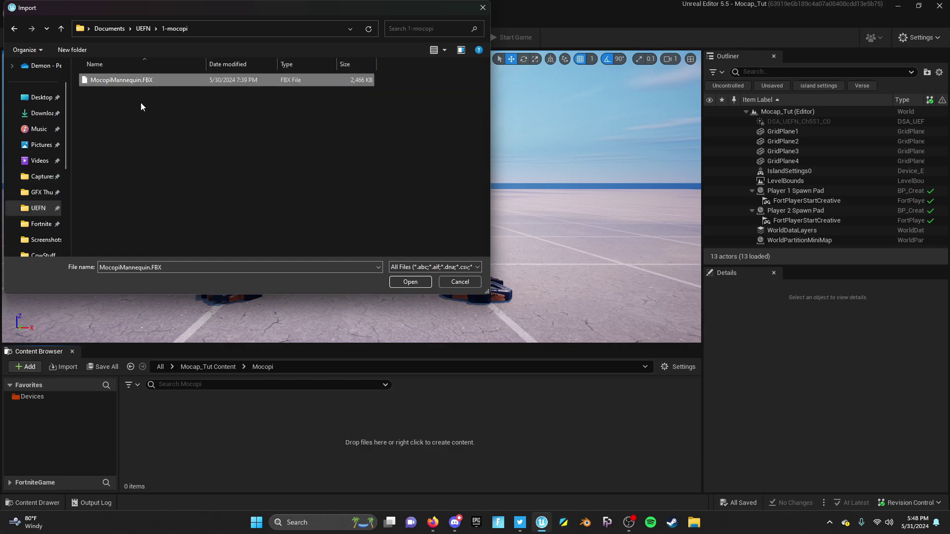
pyautogui.click(410, 282)
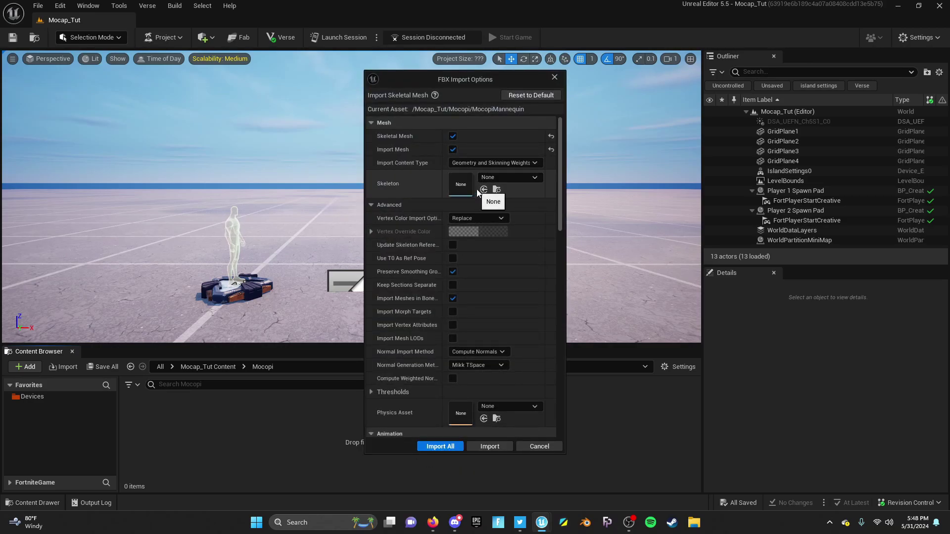
pyautogui.click(440, 447)
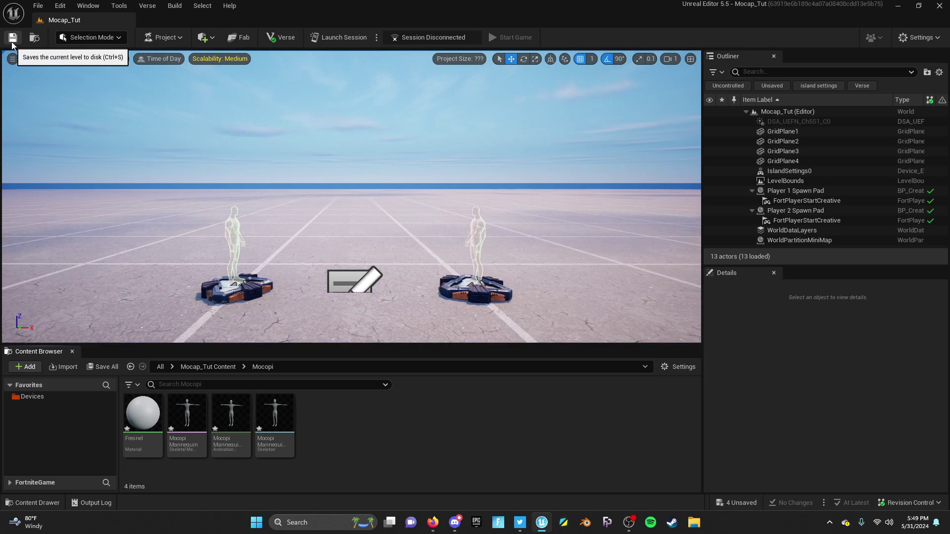
# Create a new project named MyProjectA from the Animation feature example, saving the four imported Mocopi assets.
pyautogui.click(38, 6)
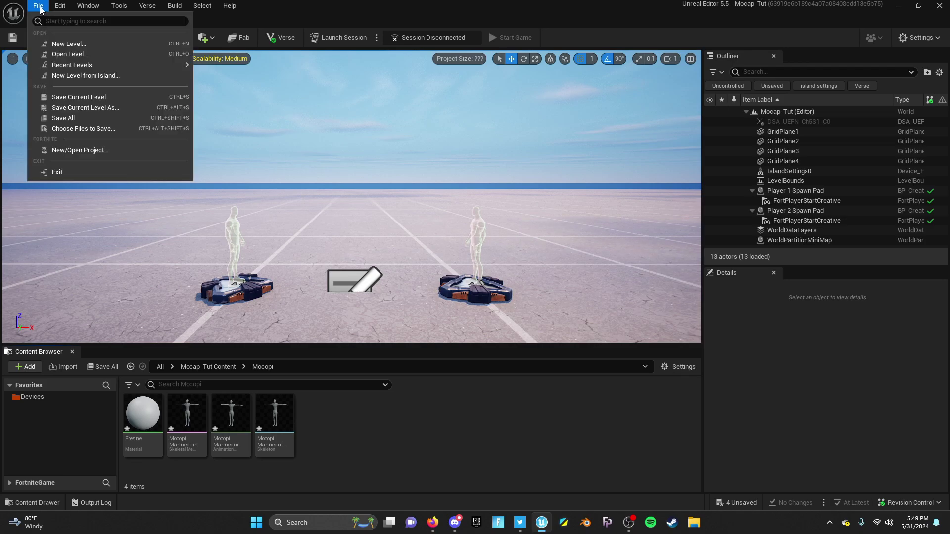
pyautogui.click(85, 151)
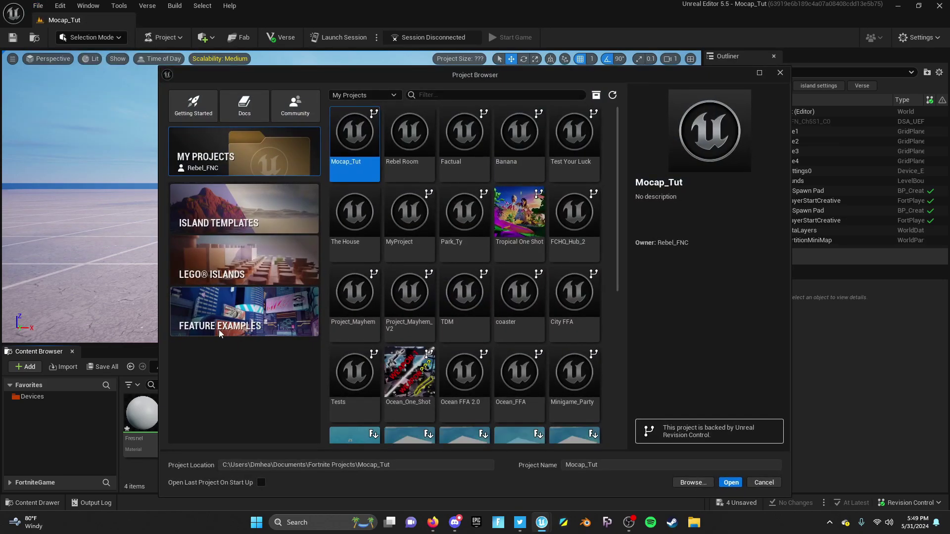
pyautogui.click(228, 322)
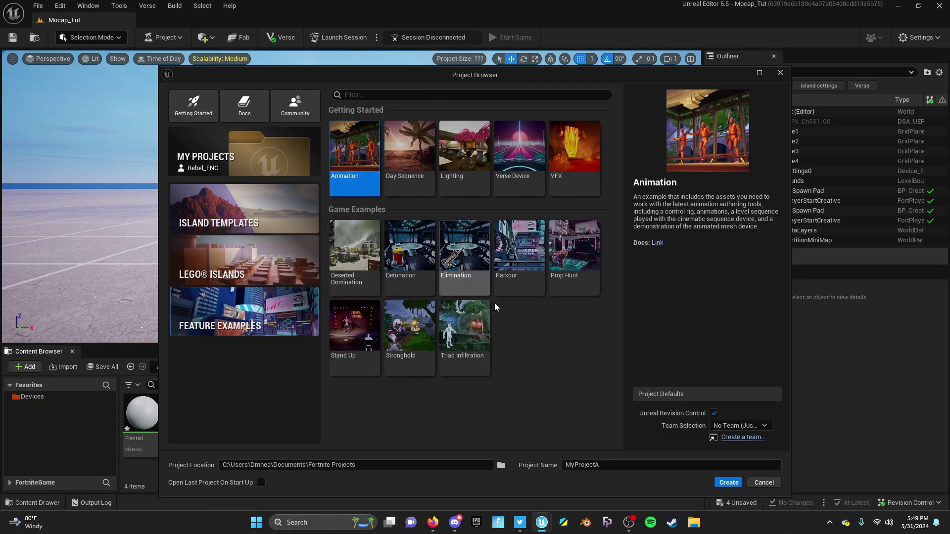
pyautogui.click(725, 482)
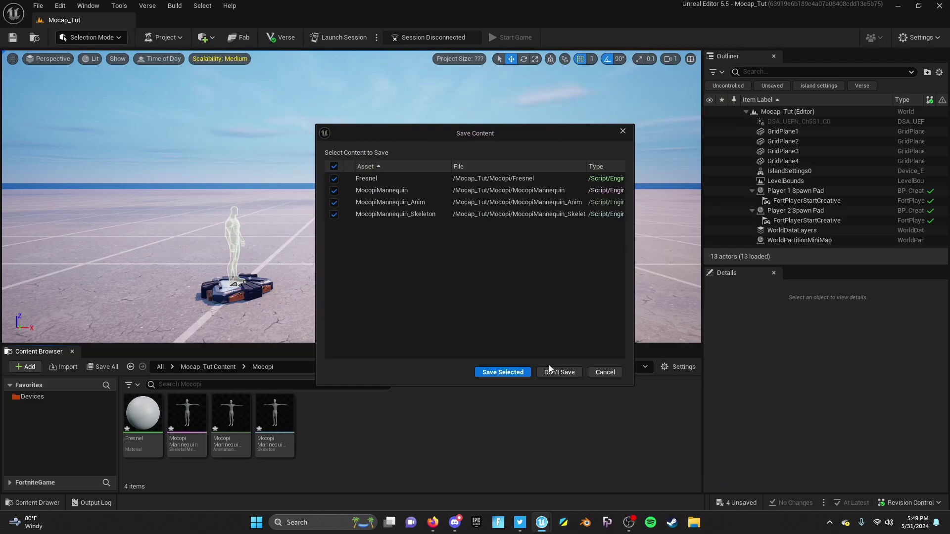
pyautogui.click(512, 373)
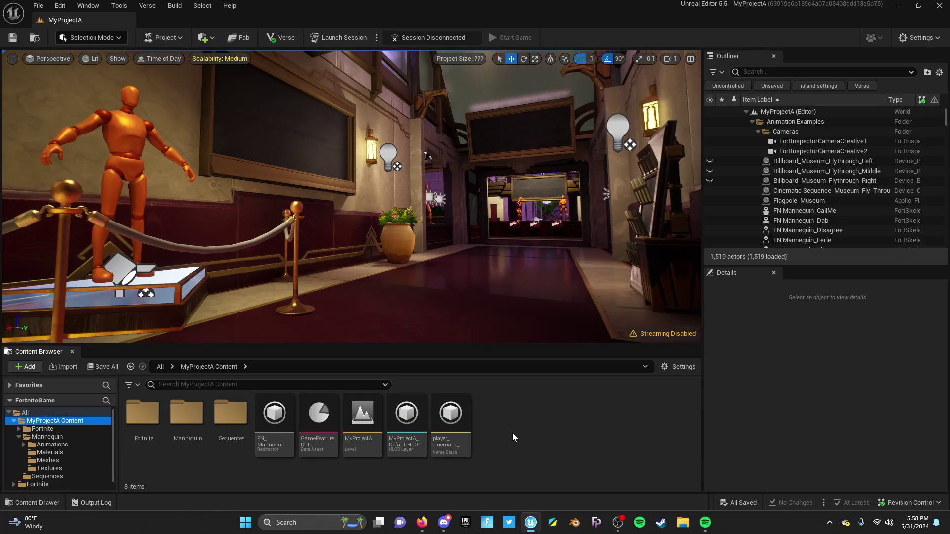
# Check the Mannequin folder's Meshes and start migrating the whole Mannequin folder with all its listed assets.
pyautogui.doubleClick(192, 412)
pyautogui.doubleClick(230, 413)
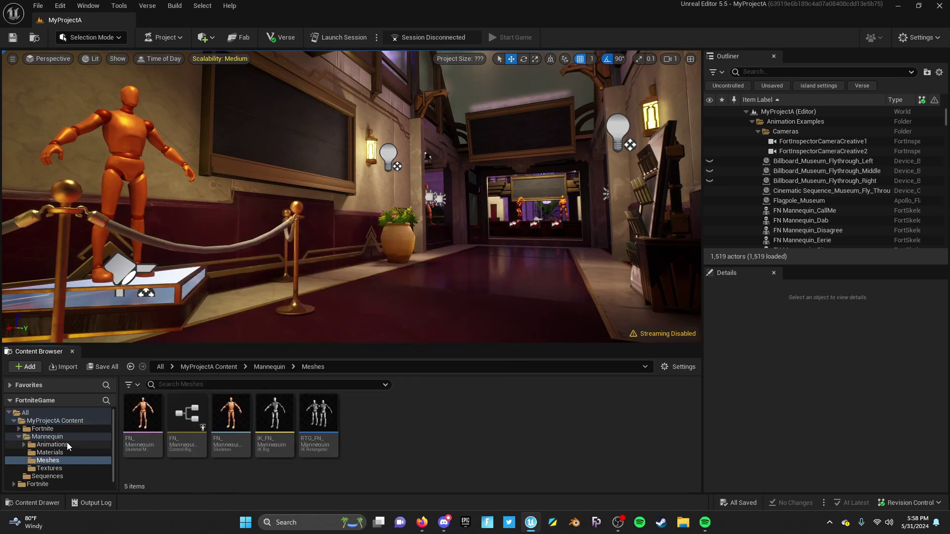
pyautogui.click(64, 438)
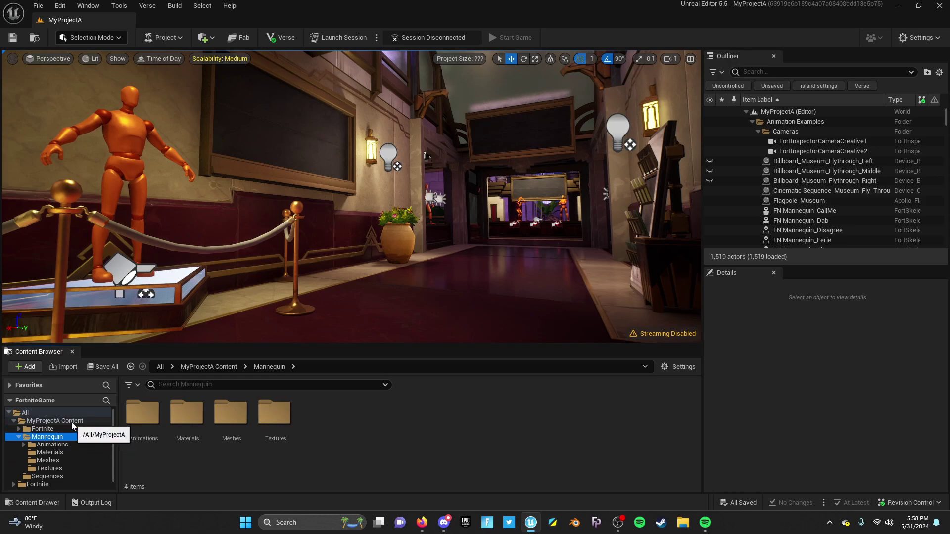
pyautogui.click(71, 422)
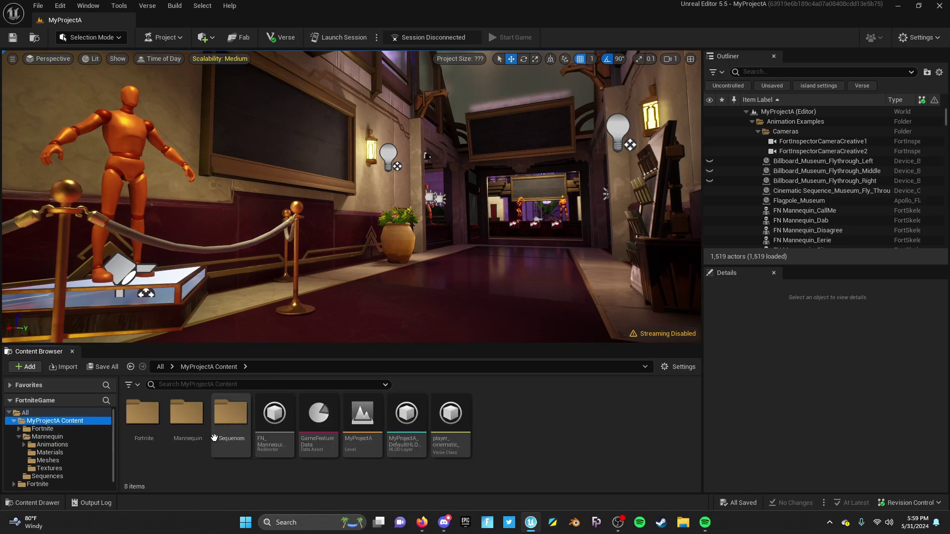
pyautogui.rightClick(191, 423)
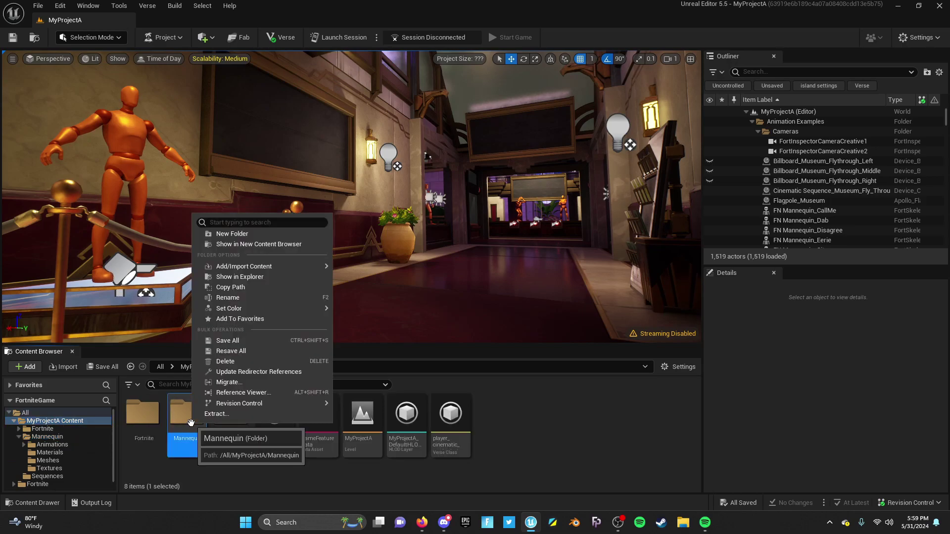
pyautogui.click(239, 385)
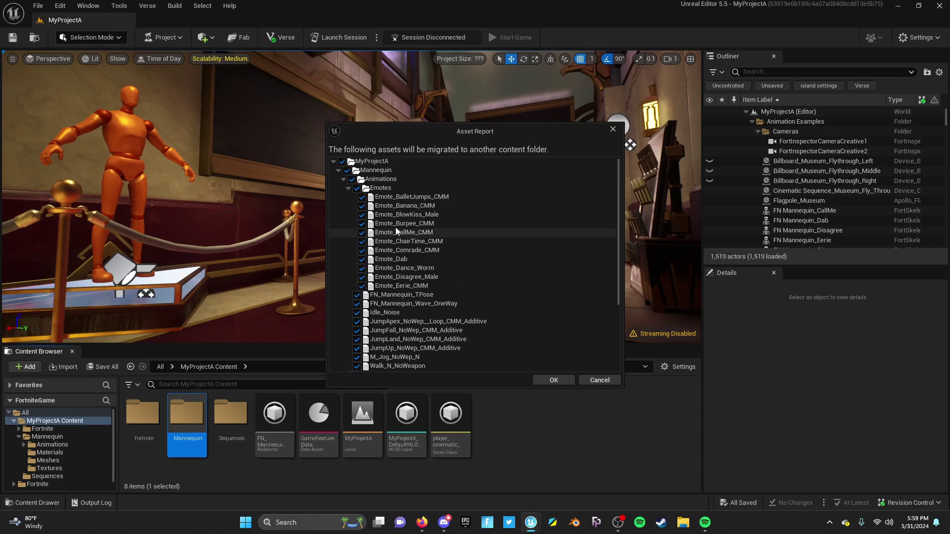
pyautogui.click(549, 380)
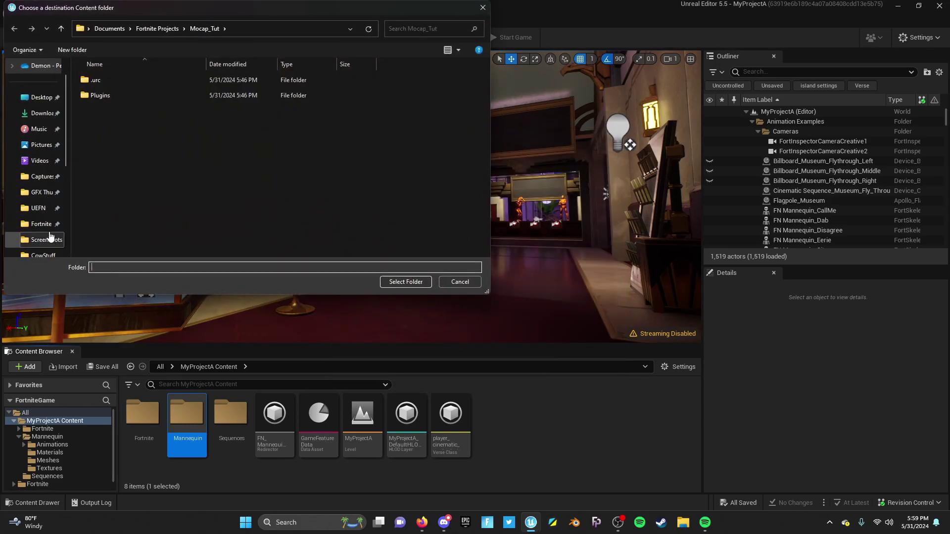
# Choose the Content folder under Fortnite Projects, Mocap_Tut, Plugins, Mocap_Tut as the migration destination.
pyautogui.click(44, 224)
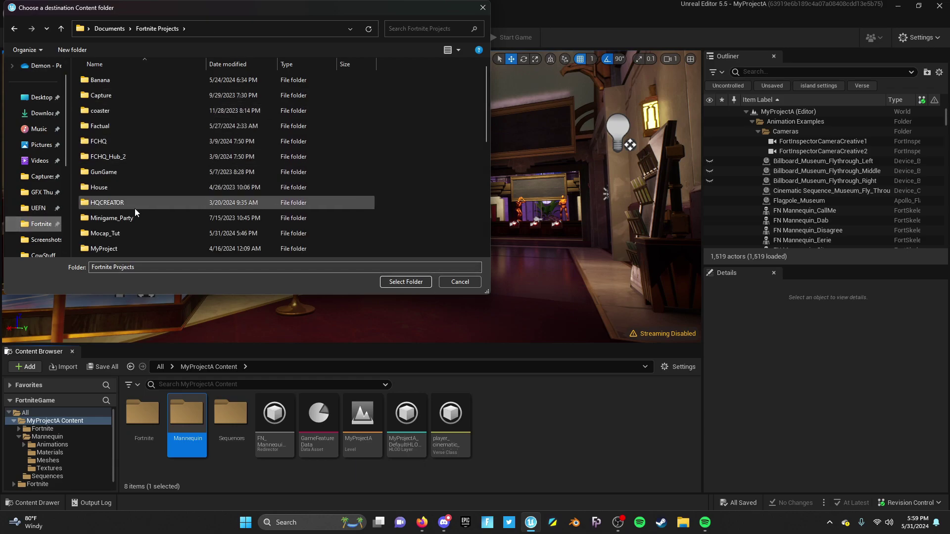
pyautogui.scroll(-1, 134, 212)
pyautogui.click(124, 190)
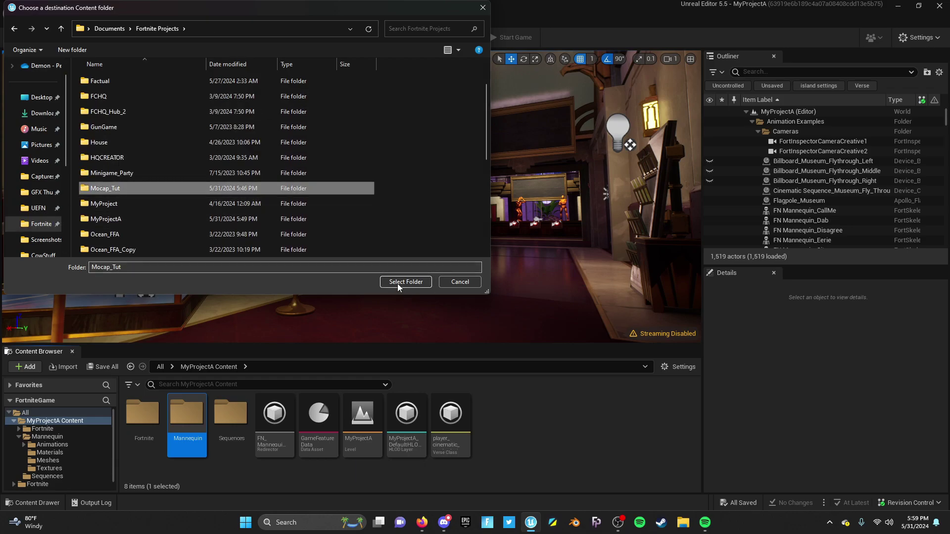
pyautogui.doubleClick(167, 188)
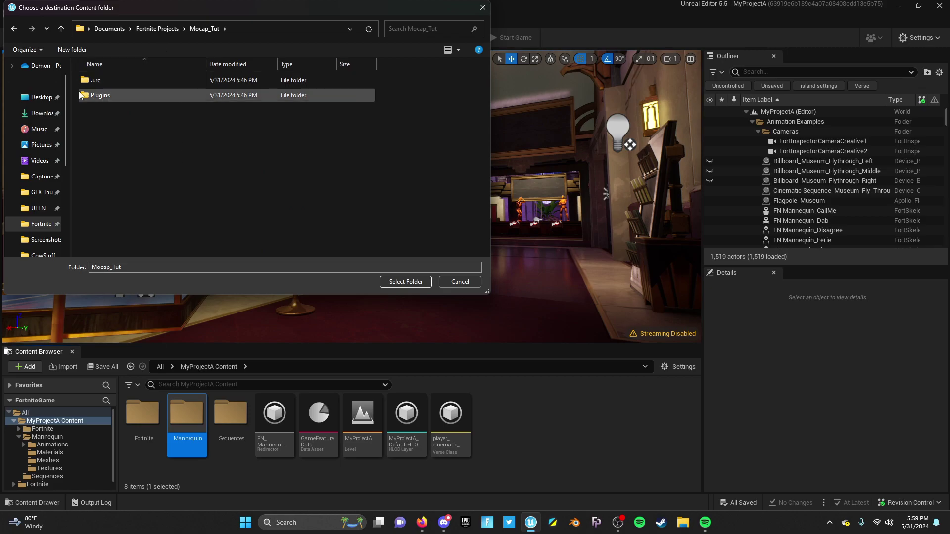
pyautogui.doubleClick(99, 97)
pyautogui.doubleClick(104, 81)
pyautogui.doubleClick(106, 81)
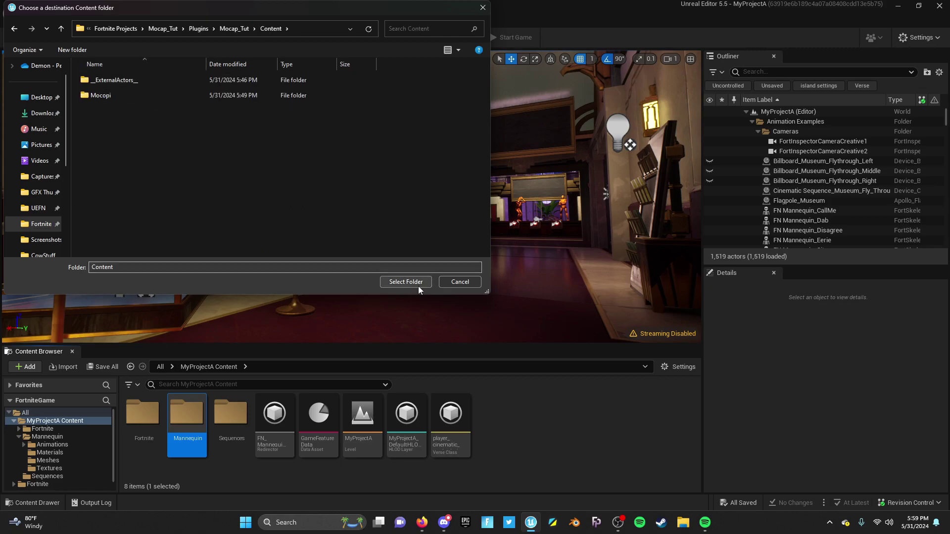
pyautogui.click(417, 285)
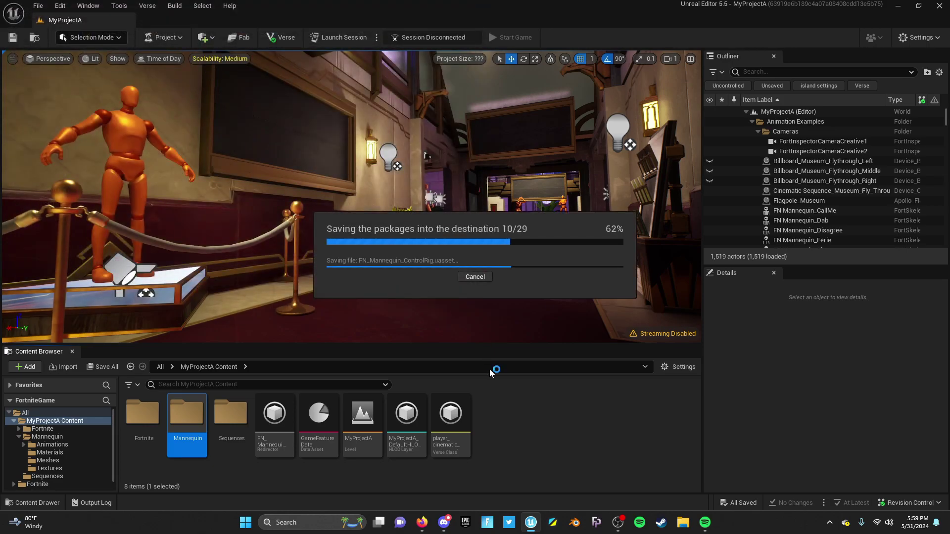
# Open the Mocap_Tut project without saving the changes to Player Spawn Pad and Player Spawn Pad2 in MyProjectA.
pyautogui.click(38, 10)
pyautogui.click(125, 152)
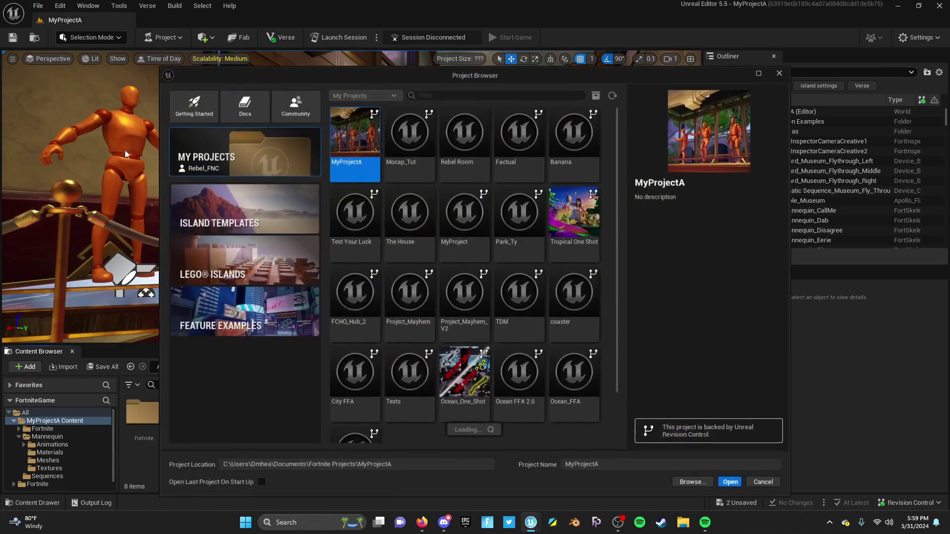
pyautogui.click(410, 136)
pyautogui.click(731, 483)
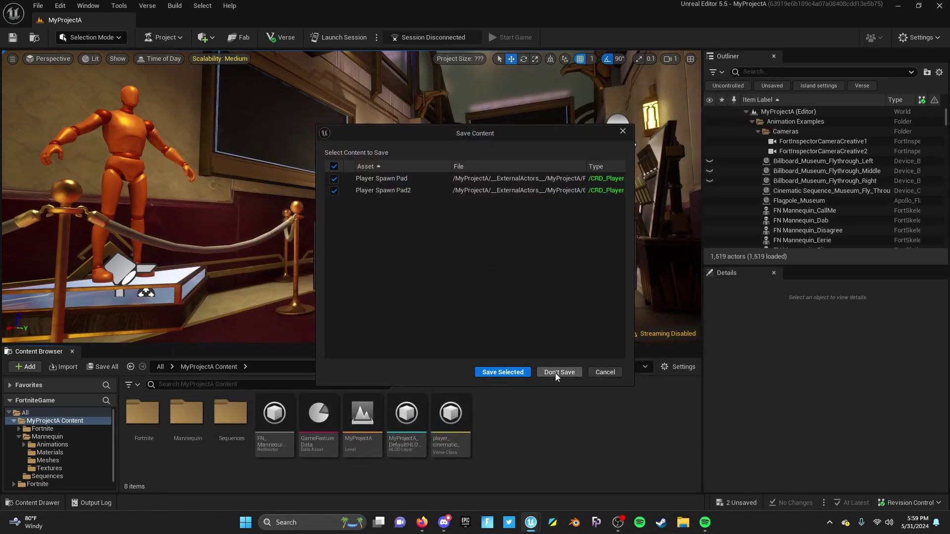
pyautogui.click(555, 374)
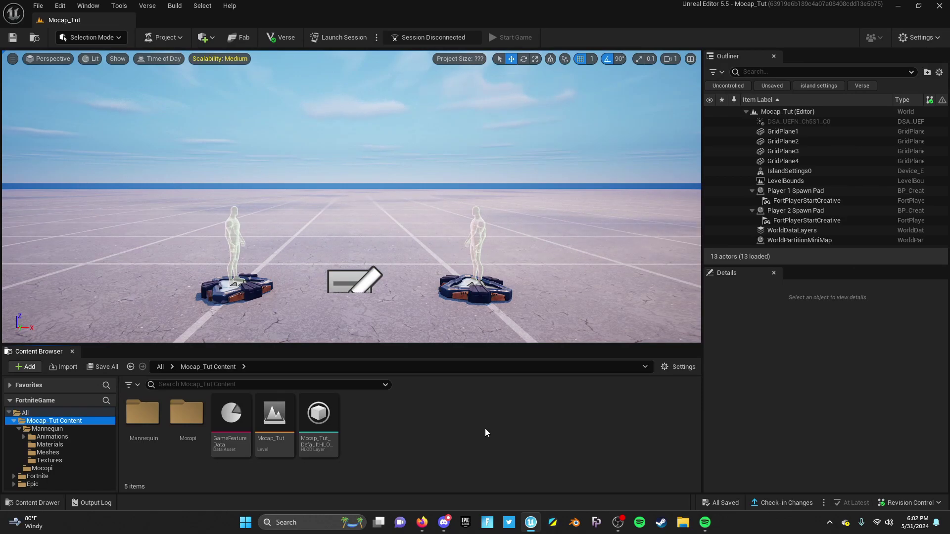
# Check the migrated Mannequin folder's Meshes for the skeletal mesh, skeleton, IK Rig and IK Retargeter.
pyautogui.doubleClick(135, 417)
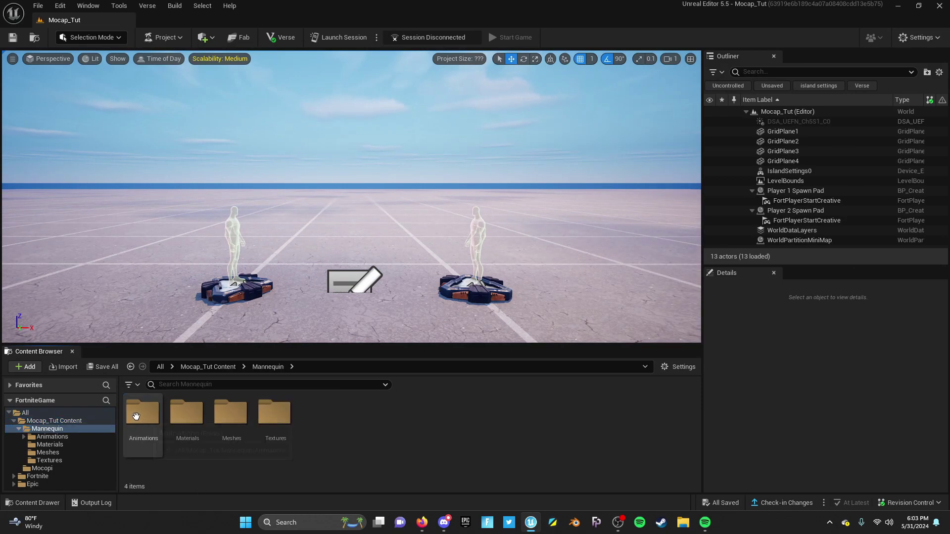
pyautogui.doubleClick(230, 421)
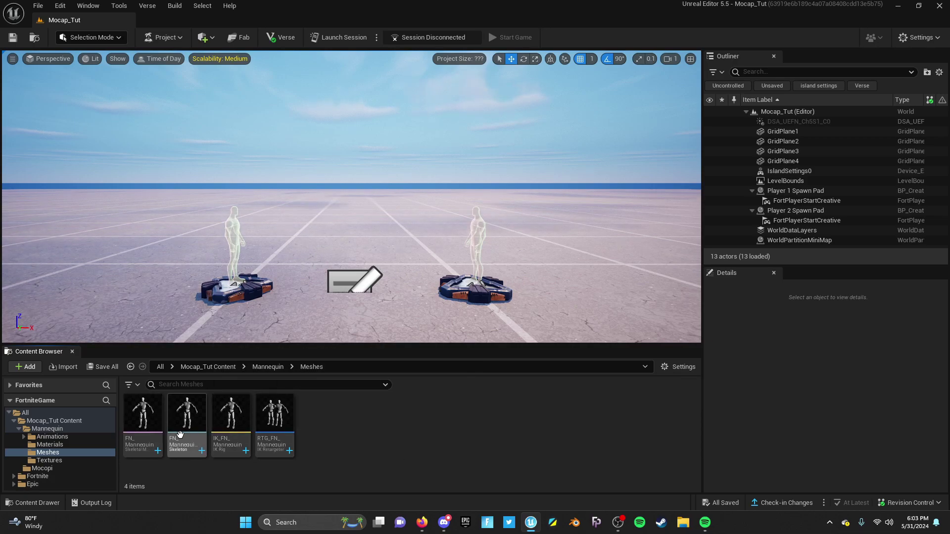
pyautogui.moveTo(145, 419)
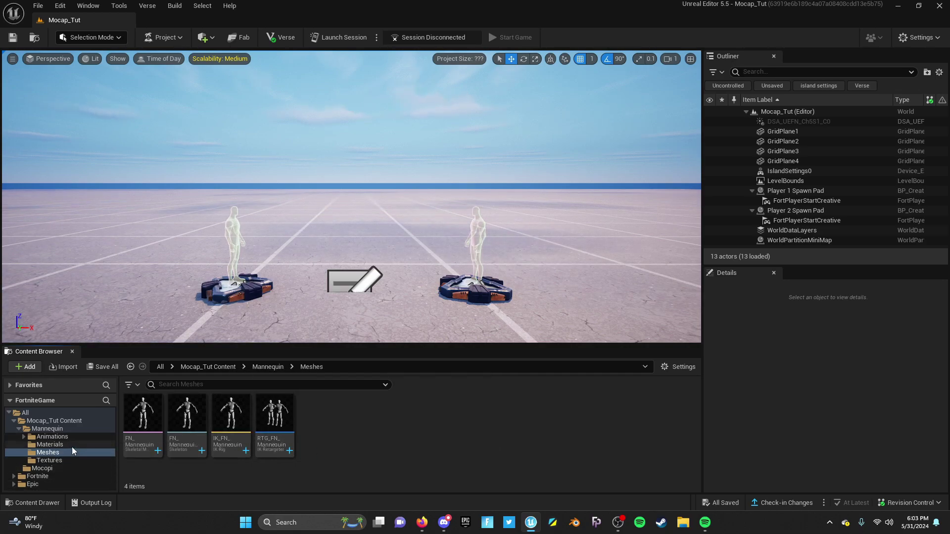
# Create an IK Rig from the MocopiMannequin skeletal mesh in the Mocopi folder and open it for editing.
pyautogui.click(52, 470)
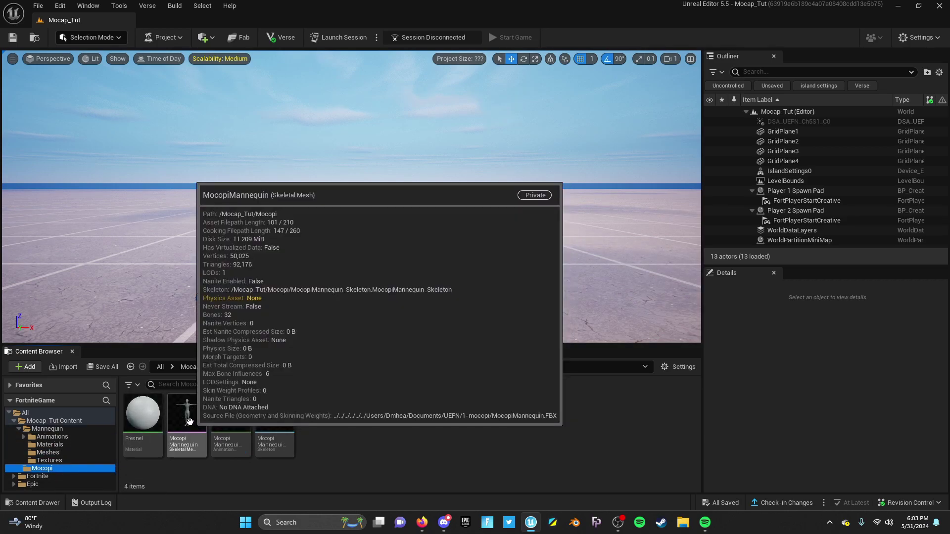
pyautogui.rightClick(190, 421)
pyautogui.moveTo(271, 170)
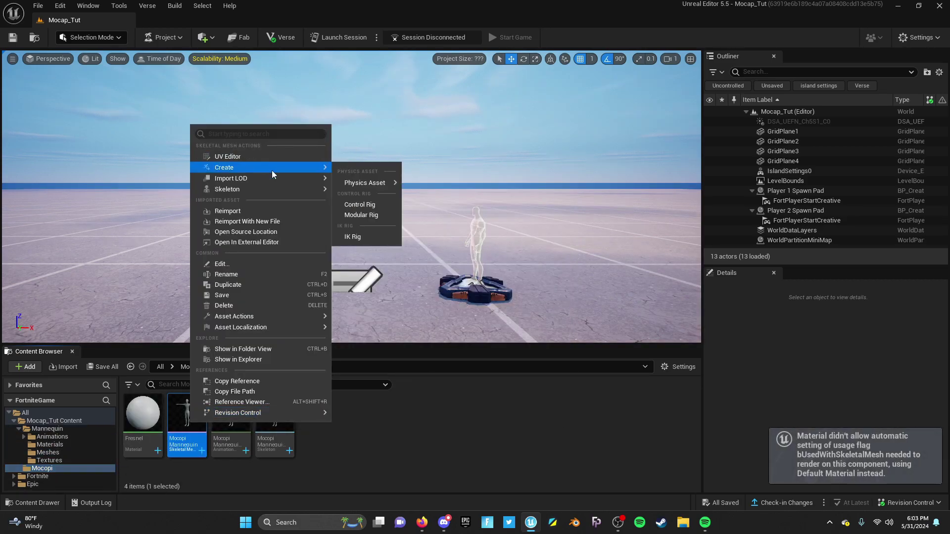
pyautogui.click(367, 236)
pyautogui.doubleClick(324, 412)
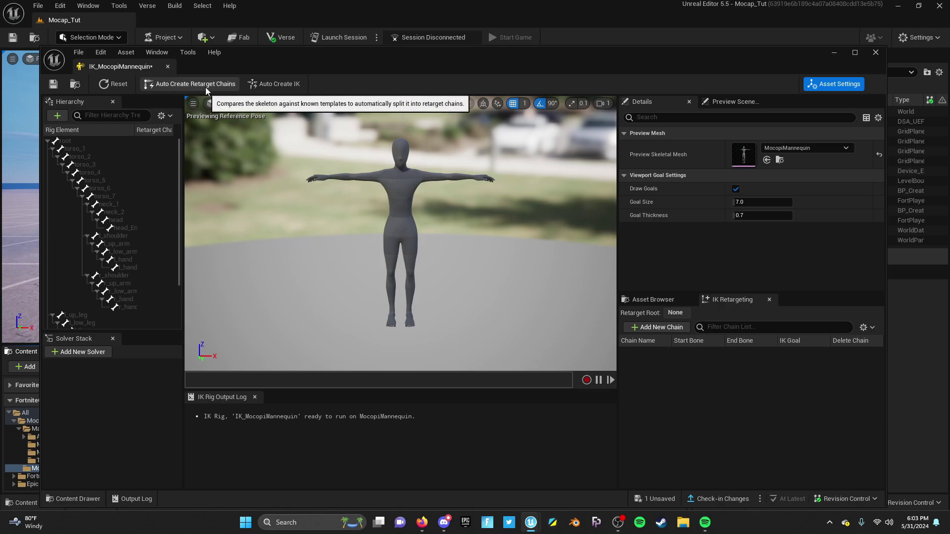
# Automatically create the retarget chains and the full-body IK for the Mocopi IK Rig, and save it.
pyautogui.click(226, 87)
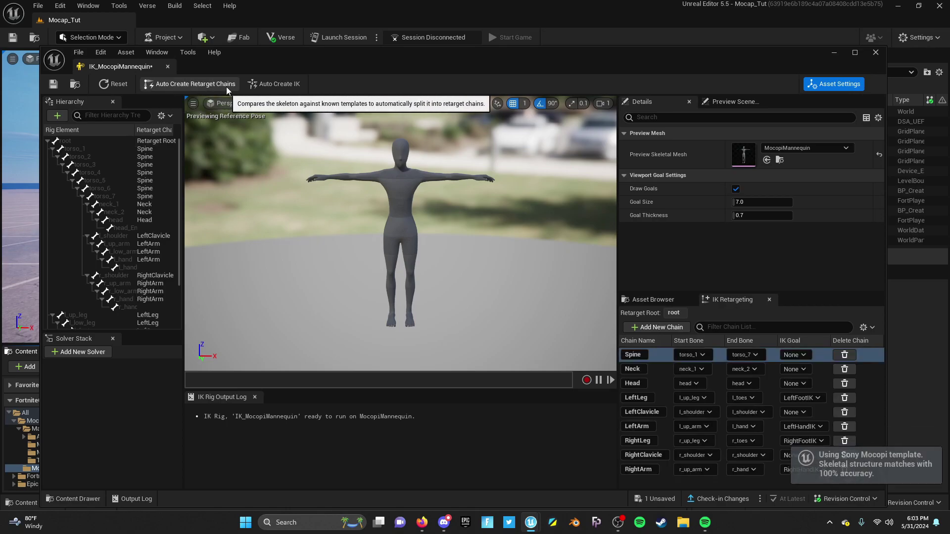
pyautogui.click(290, 86)
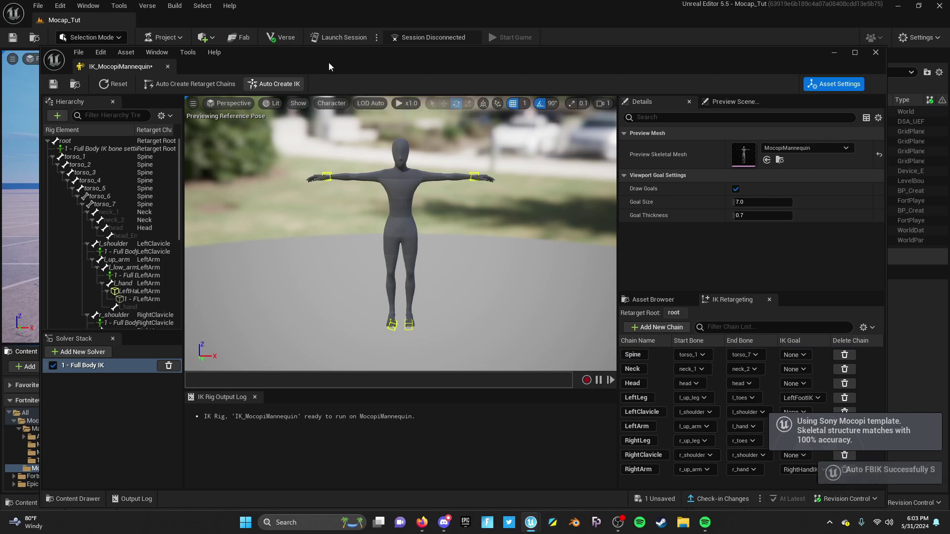
pyautogui.click(53, 84)
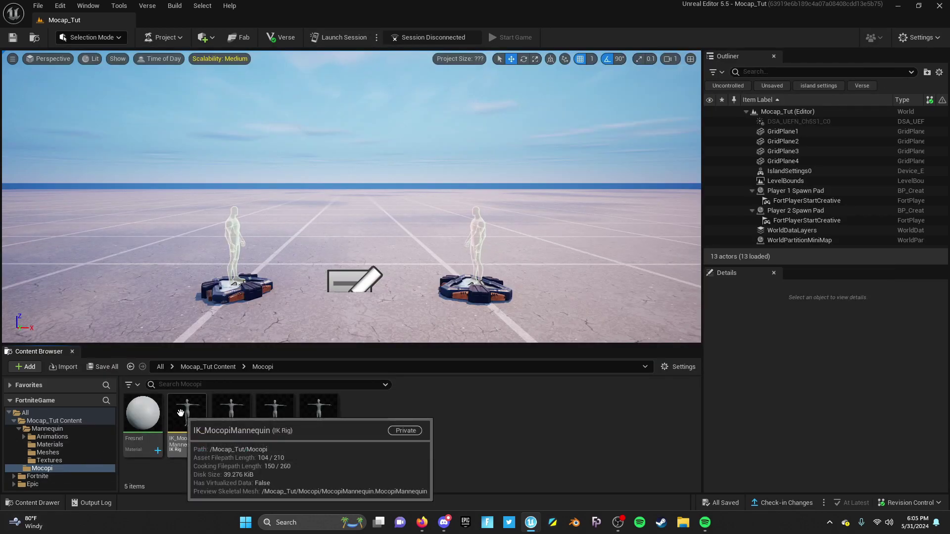
# Create an IK Retargeter from the Mocopi mannequin's IK Rig and open it for editing.
pyautogui.rightClick(181, 413)
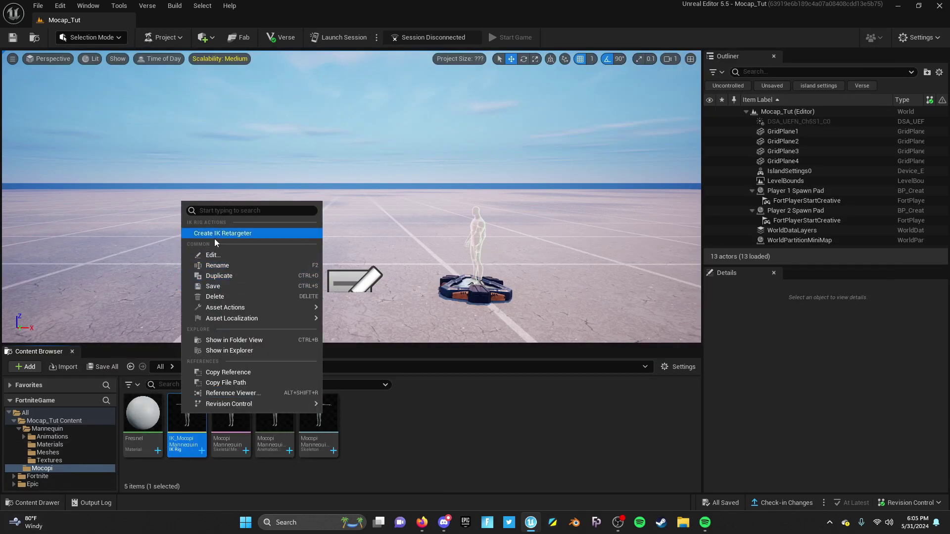
pyautogui.click(226, 233)
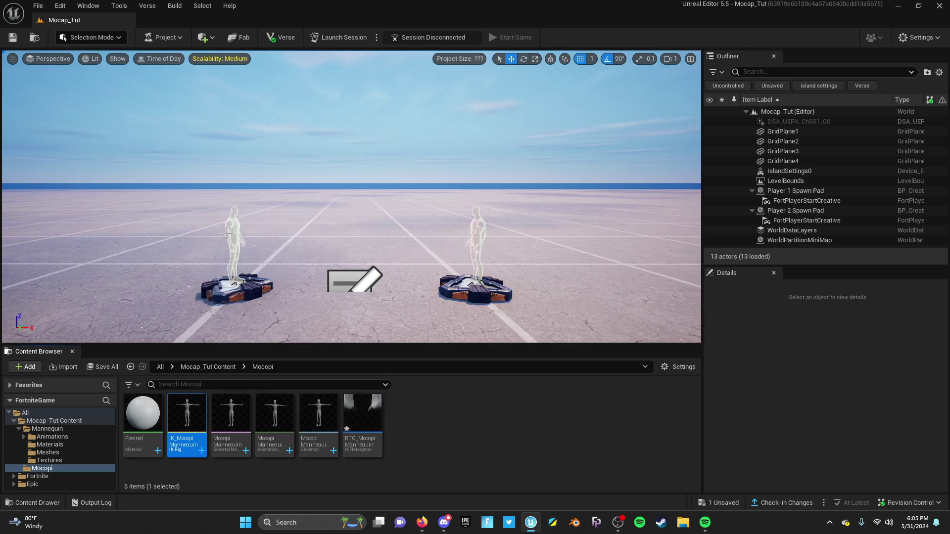
pyautogui.doubleClick(369, 413)
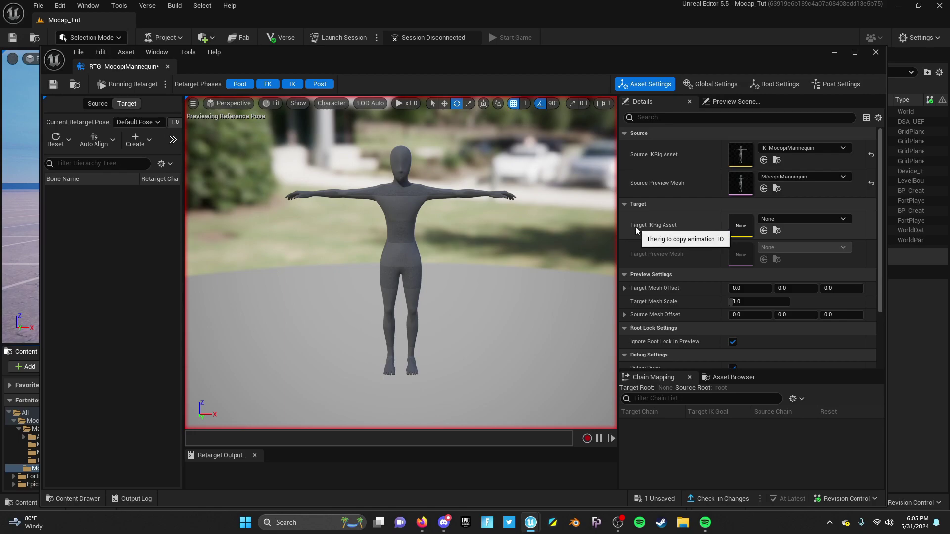
# Set the retargeter's Target IKRig Asset to IK_FN_Mannequin and switch to editing the retarget pose.
pyautogui.click(824, 218)
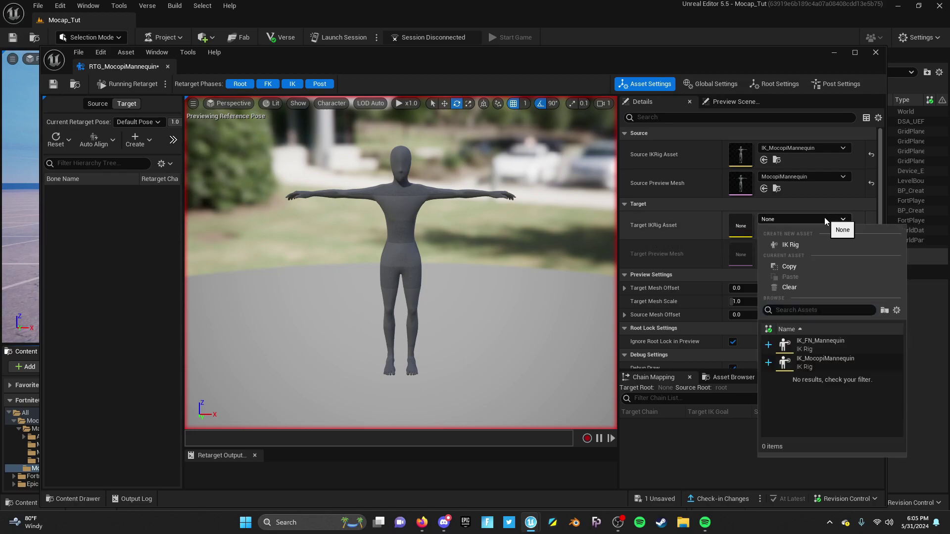
pyautogui.click(822, 350)
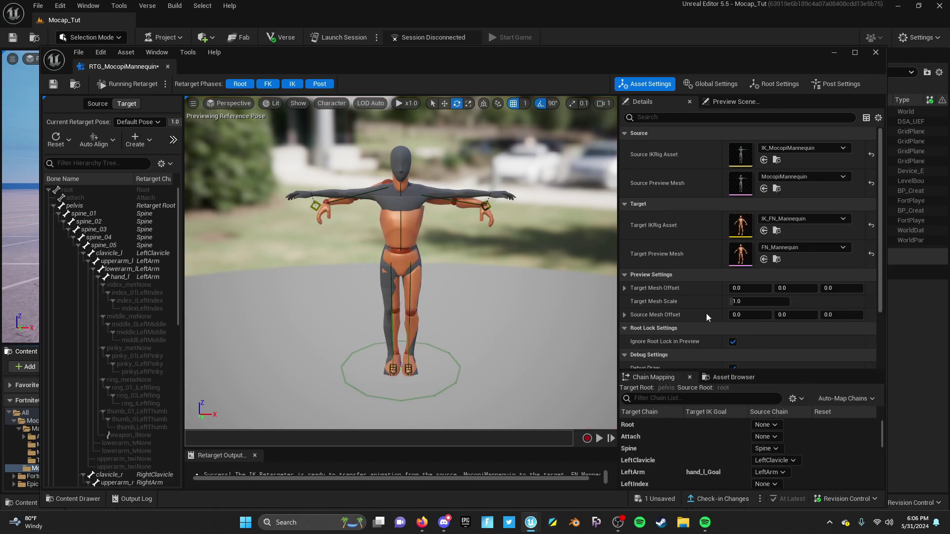
pyautogui.click(115, 91)
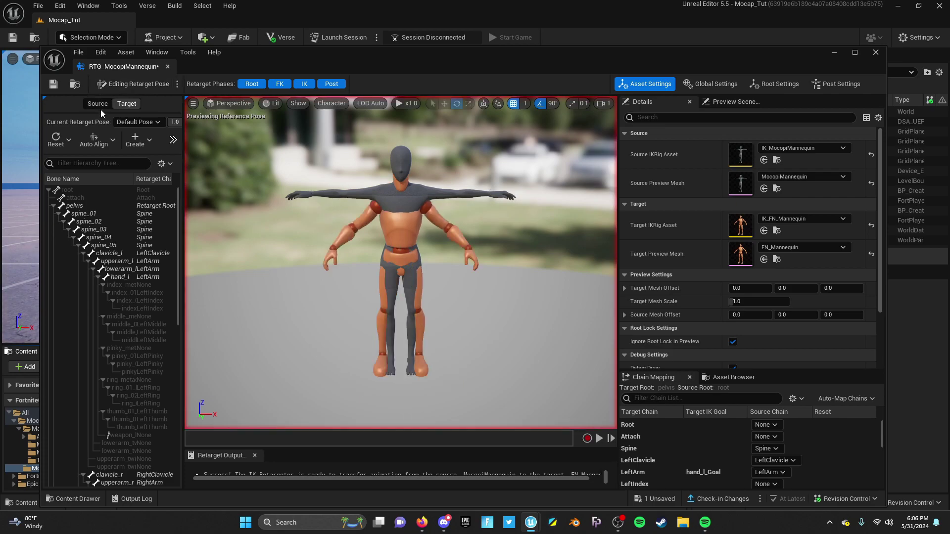
pyautogui.click(105, 142)
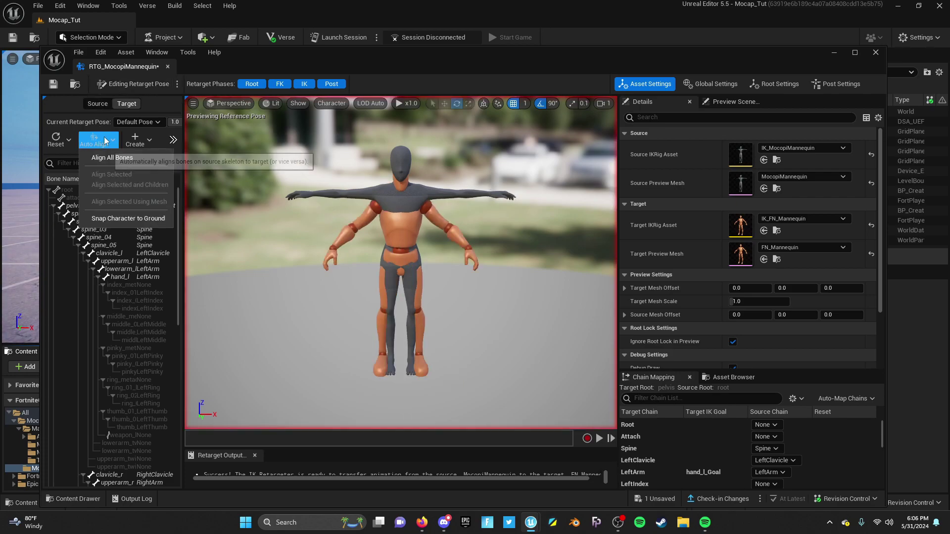
pyautogui.click(127, 157)
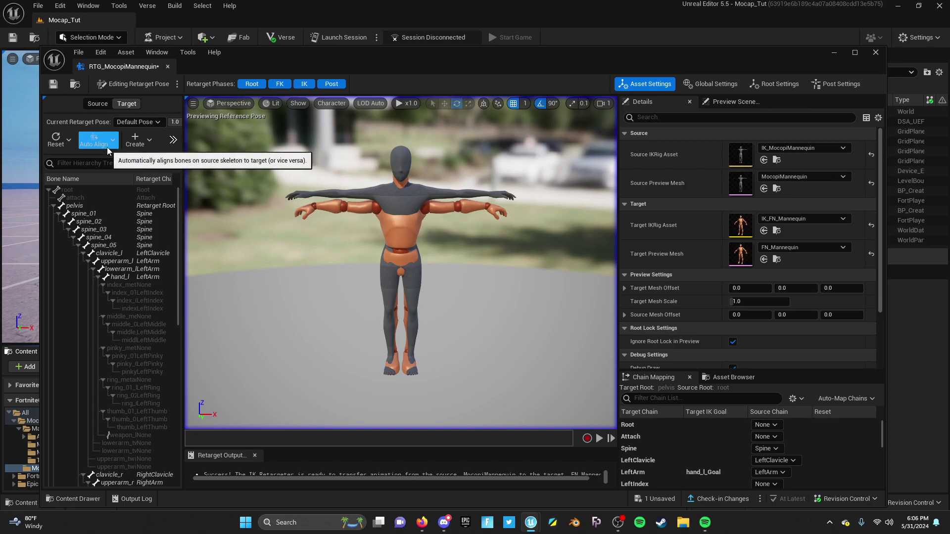
pyautogui.click(58, 140)
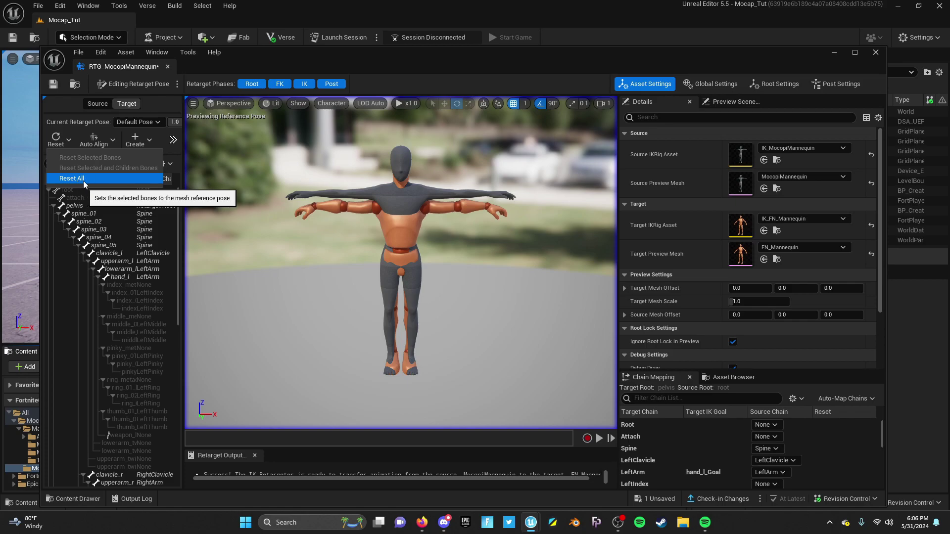
pyautogui.click(83, 179)
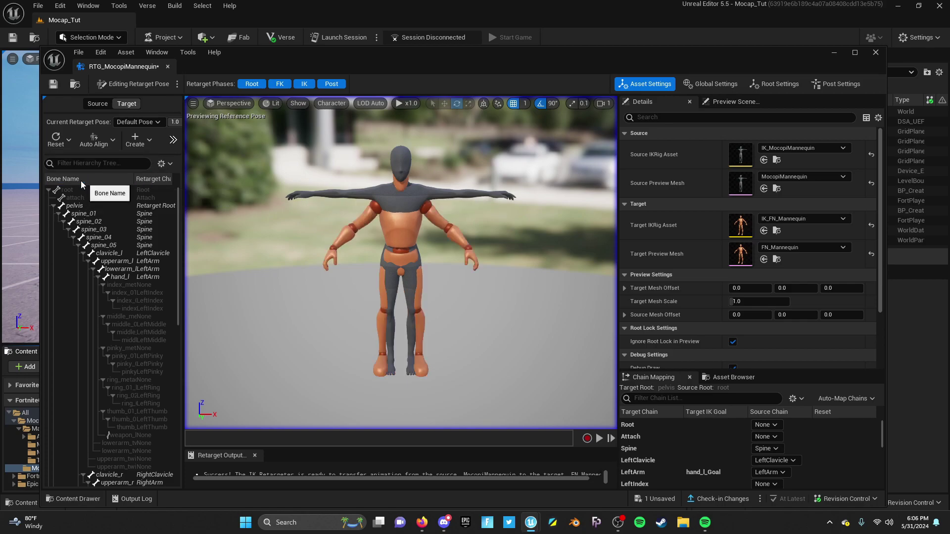
# Auto-align only the target's left arm bones from clavicle_l to hand_l with Align Selected, and collapse the clavicle_l branch.
pyautogui.click(106, 253)
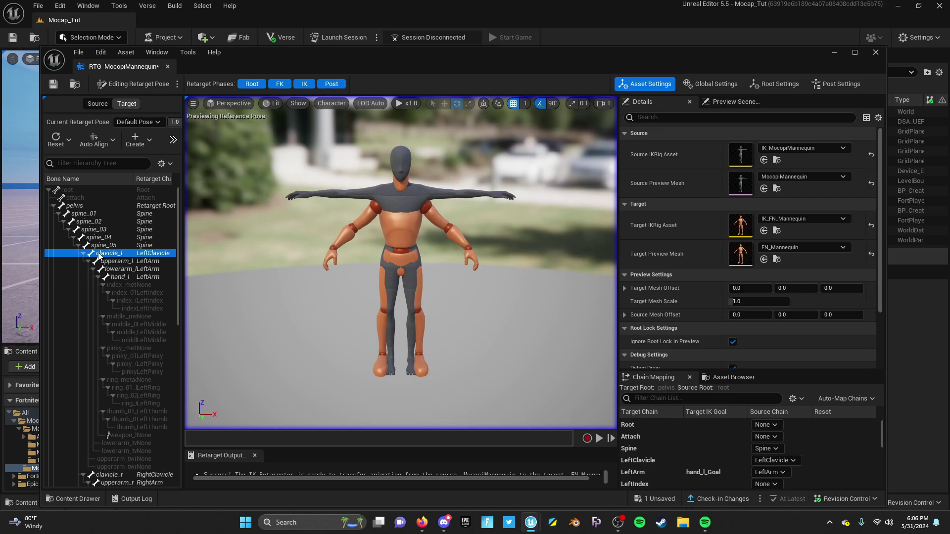
pyautogui.keyDown('shift'); pyautogui.click(127, 277); pyautogui.keyUp('shift')
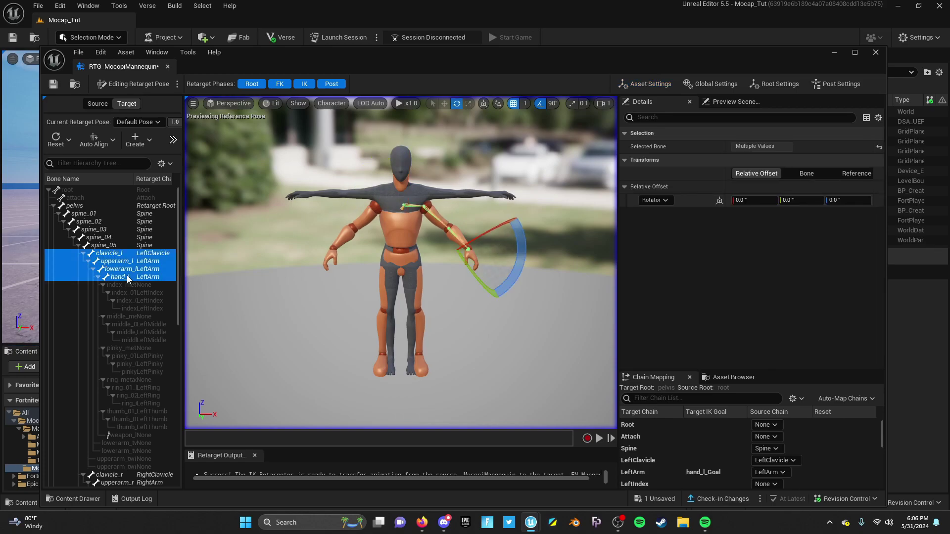
pyautogui.click(100, 147)
pyautogui.click(130, 174)
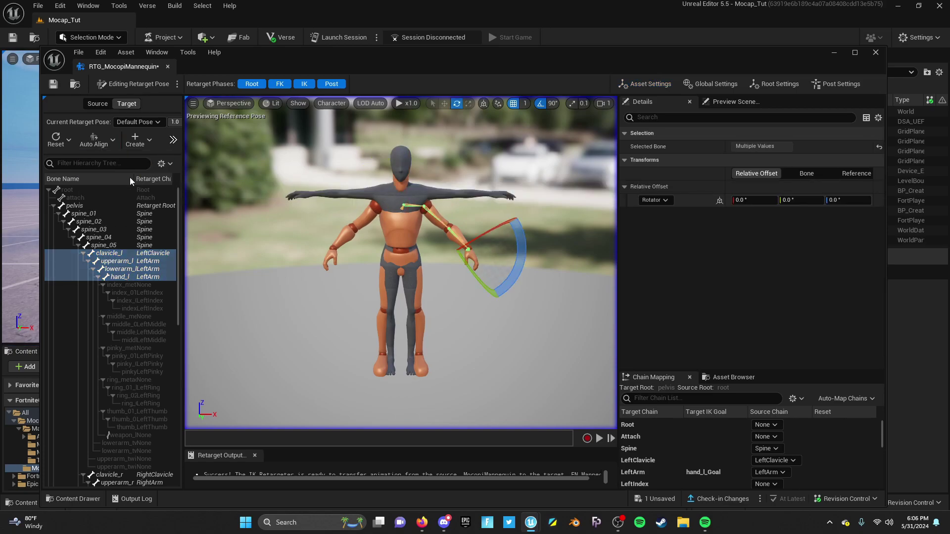
pyautogui.click(83, 254)
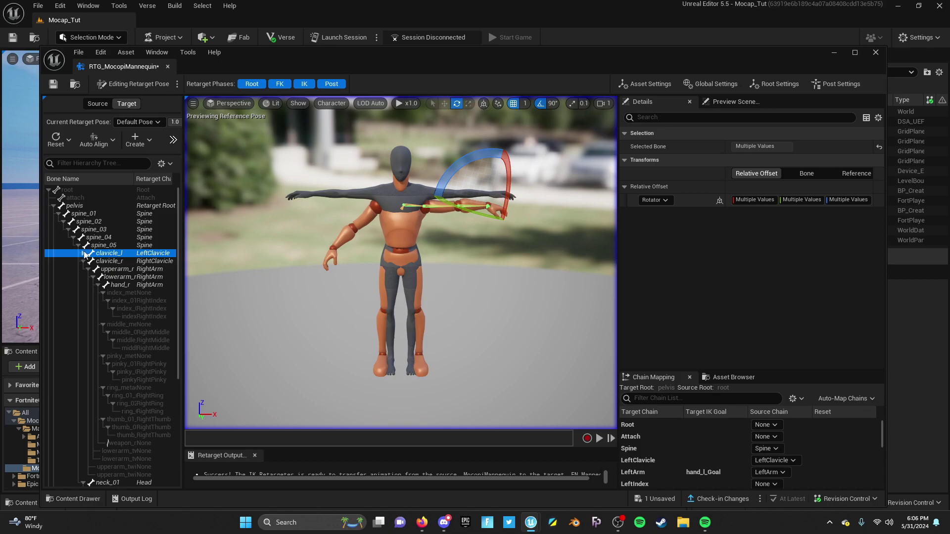
# Auto-align only the target's right arm bones from clavicle_r to hand_r with Align Selected, and collapse the clavicle_r branch.
pyautogui.click(109, 261)
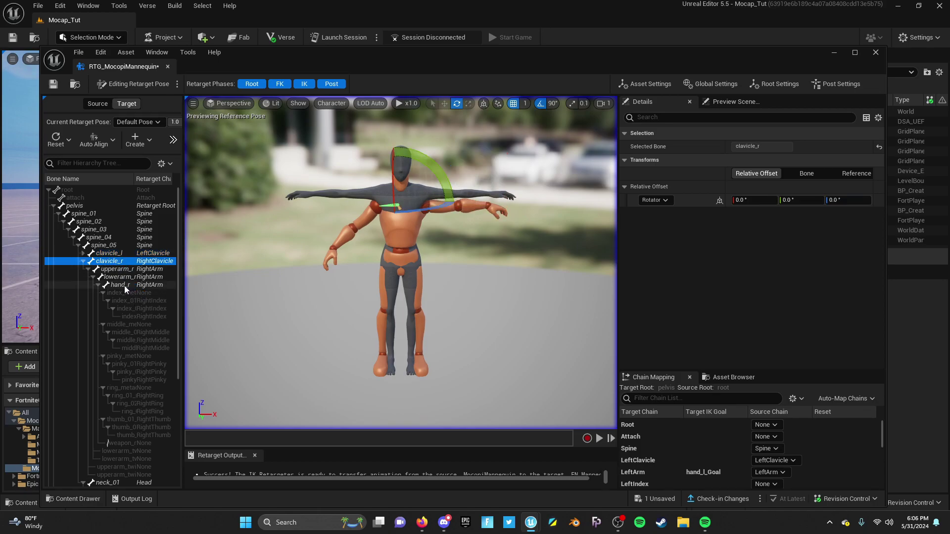
pyautogui.keyDown('shift'); pyautogui.click(123, 286); pyautogui.keyUp('shift')
pyautogui.click(105, 148)
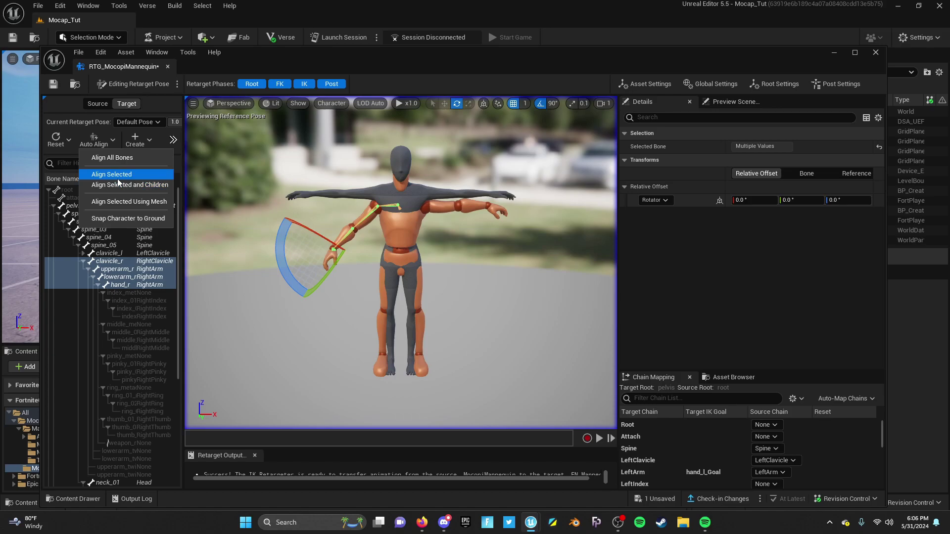
pyautogui.click(131, 175)
pyautogui.click(87, 262)
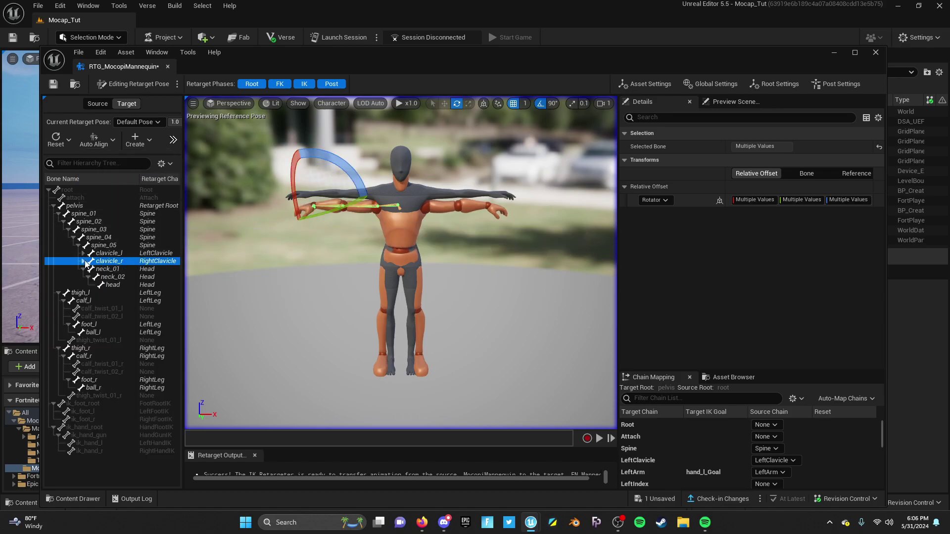
# Auto-align only the target's left leg bones from thigh_l to ball_l with Align Selected.
pyautogui.click(74, 294)
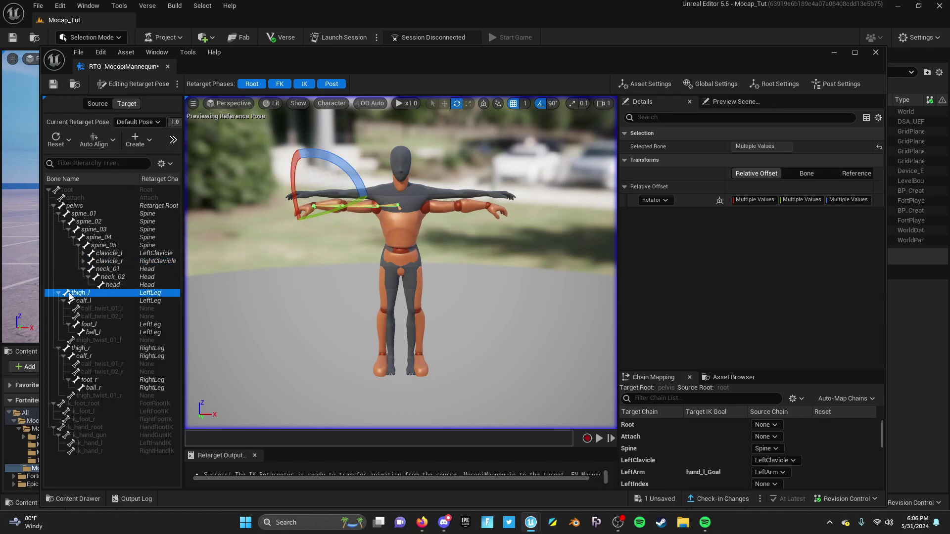
pyautogui.keyDown('shift'); pyautogui.click(99, 331); pyautogui.keyUp('shift')
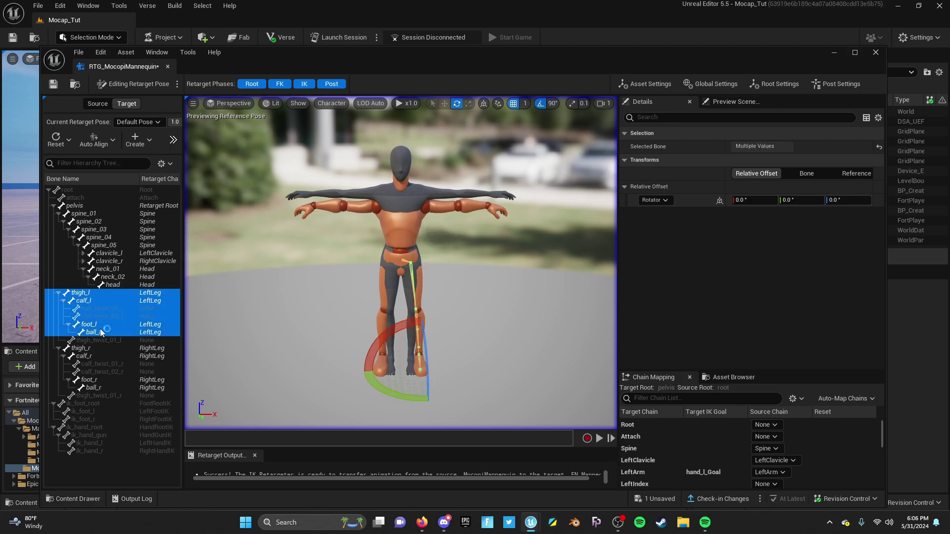
pyautogui.click(97, 140)
pyautogui.click(122, 176)
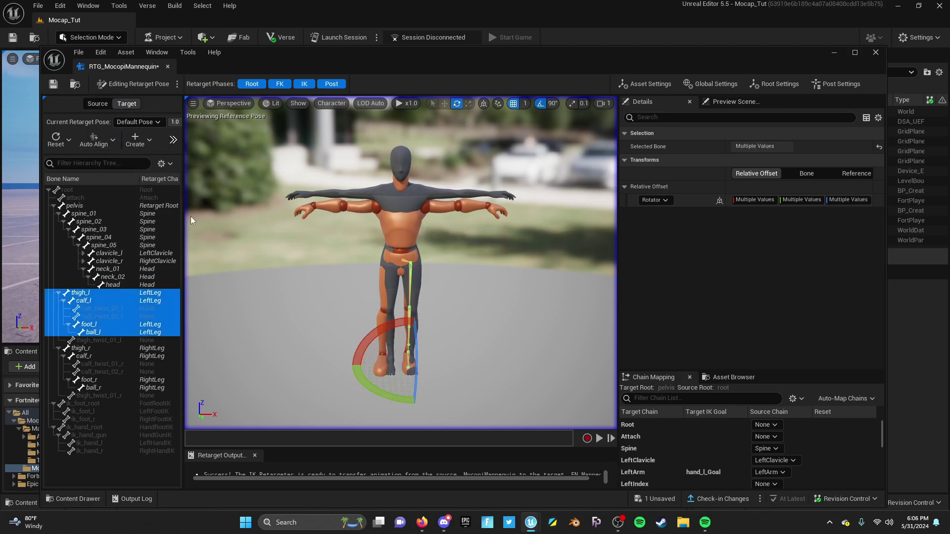
# Auto-align only the target's right leg bones from thigh_r to ball_r with Align Selected.
pyautogui.click(82, 349)
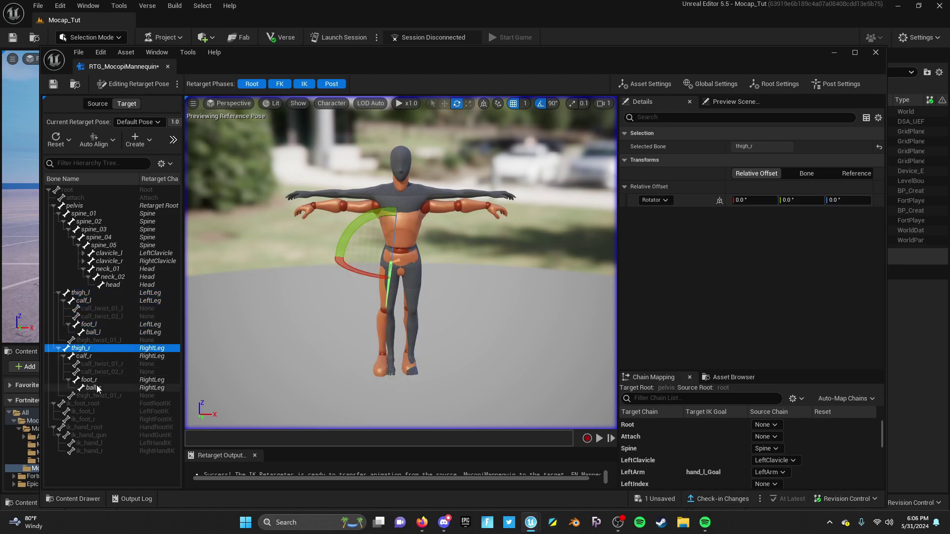
pyautogui.keyDown('shift'); pyautogui.click(94, 387); pyautogui.keyUp('shift')
pyautogui.click(92, 140)
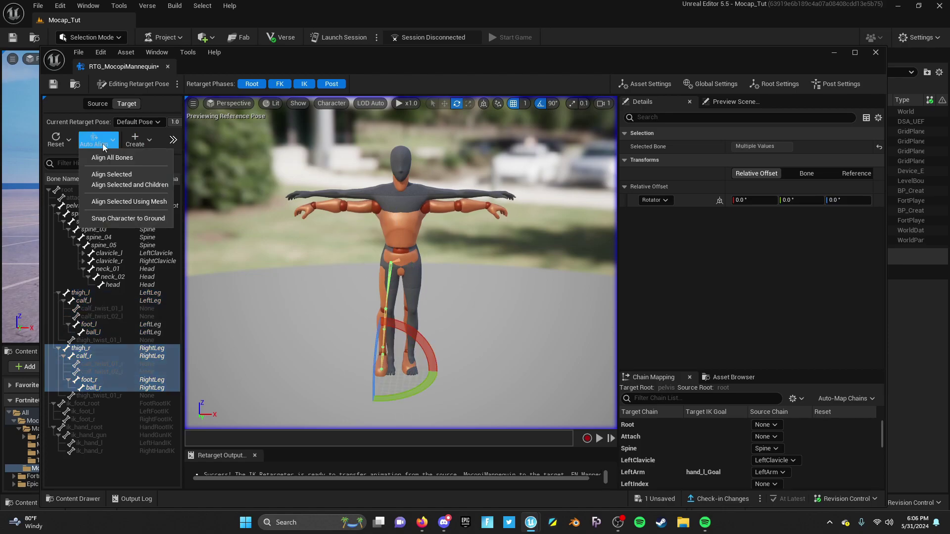
pyautogui.click(123, 175)
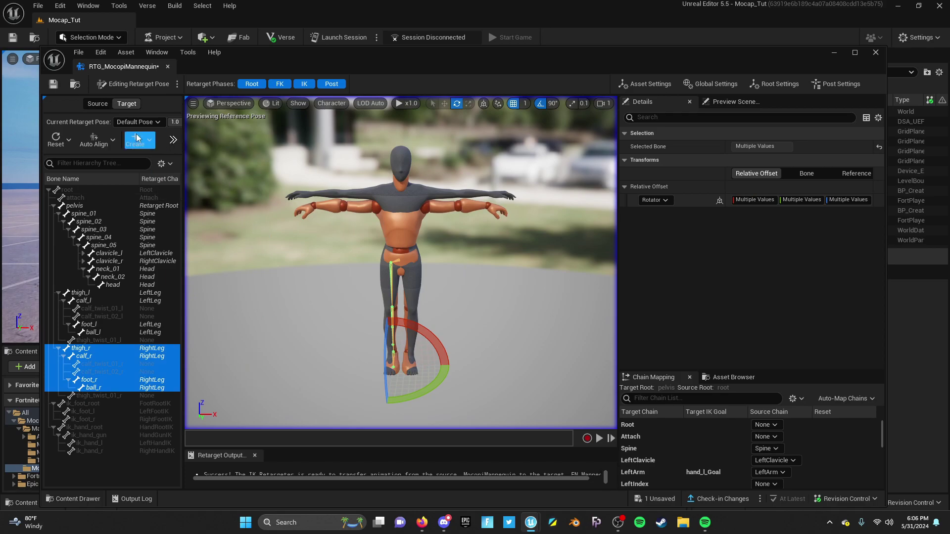
# Save the RTG_MocopiMannequin retargeter and close its editor.
pyautogui.click(56, 85)
pyautogui.hotkey('ctrl', 'w')
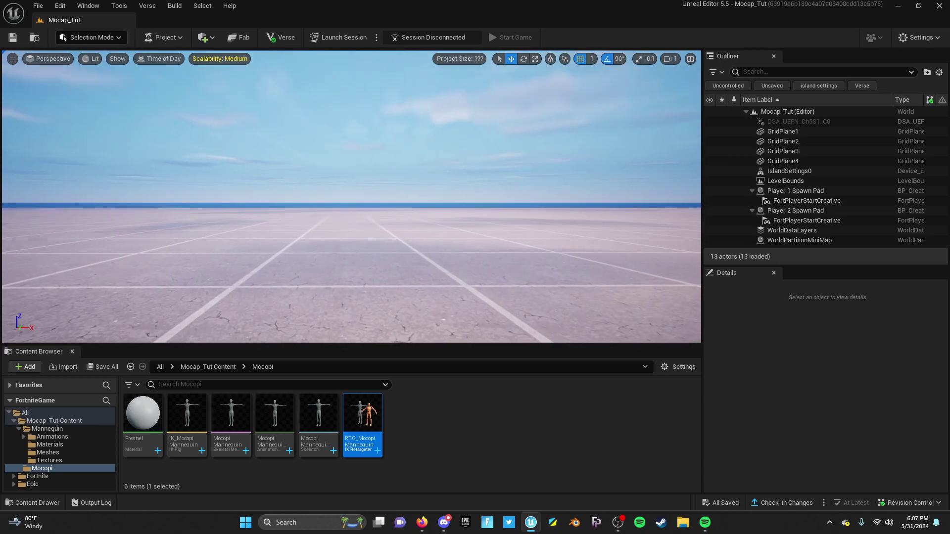
# Place the MocopiMannequin skeletal mesh and the FN_Mannequin skeletal mesh from Mannequin/Meshes side by side in the level.
pyautogui.moveTo(225, 411)
pyautogui.moveTo(225, 412); pyautogui.dragTo(283, 305)
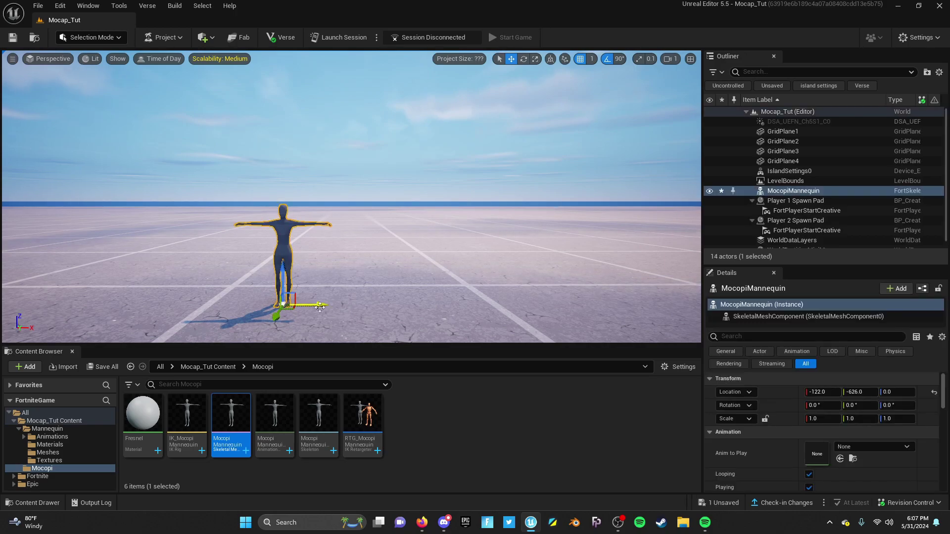
pyautogui.click(59, 430)
pyautogui.click(237, 420)
pyautogui.doubleClick(236, 420)
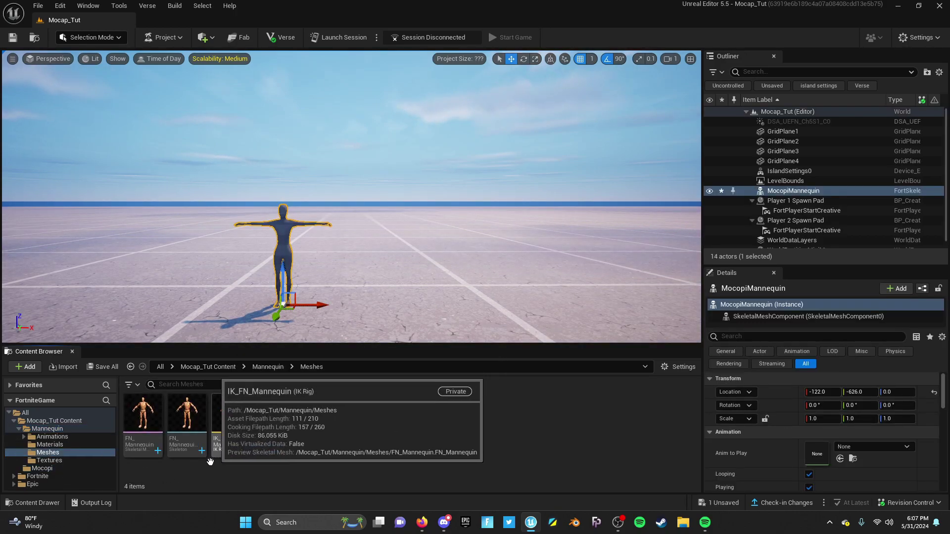
pyautogui.moveTo(143, 416); pyautogui.dragTo(388, 310)
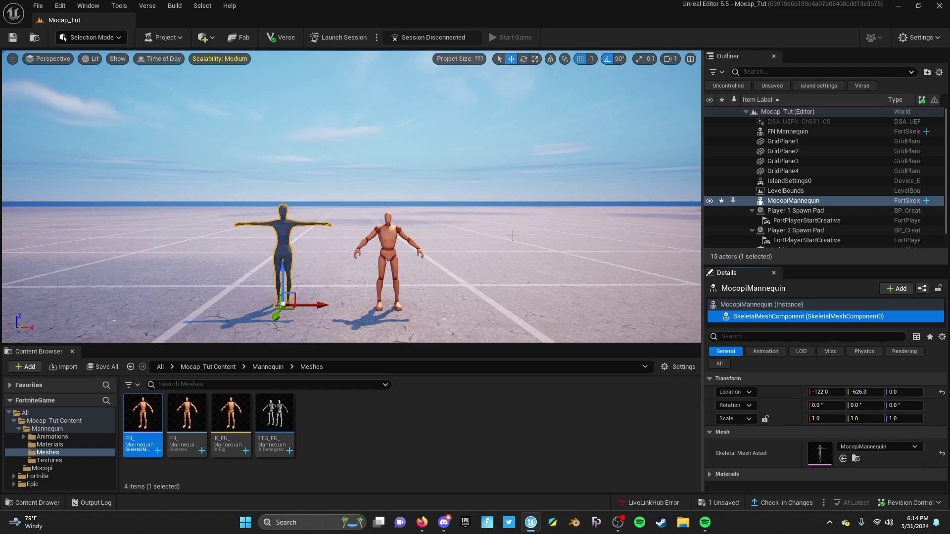
# Open LiveLink Hub and enable it as timecode source with System Time (30 fps).
pyautogui.click(117, 5)
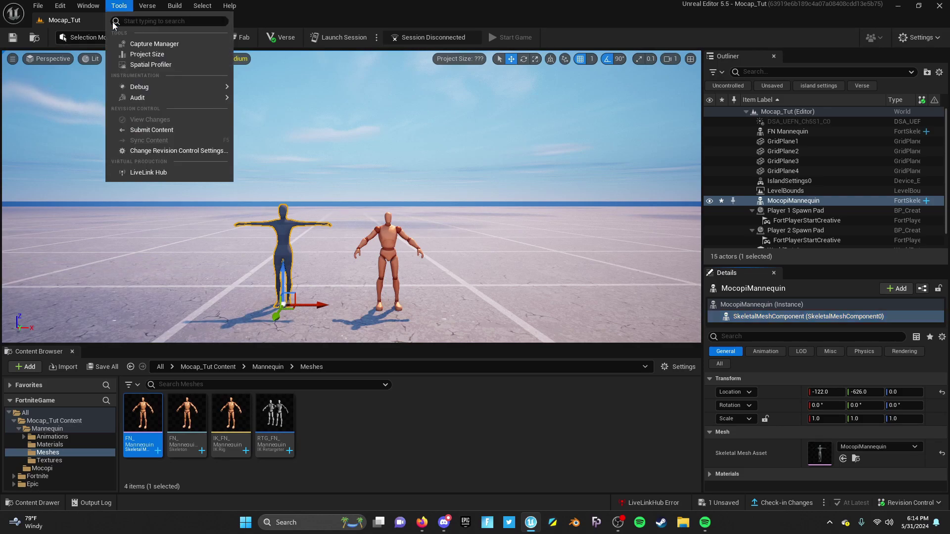
pyautogui.click(156, 177)
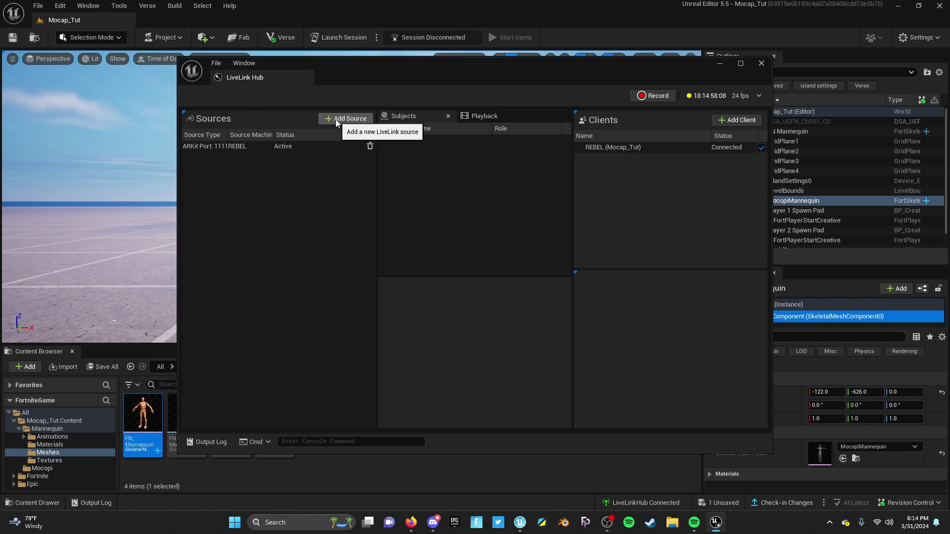
pyautogui.click(757, 96)
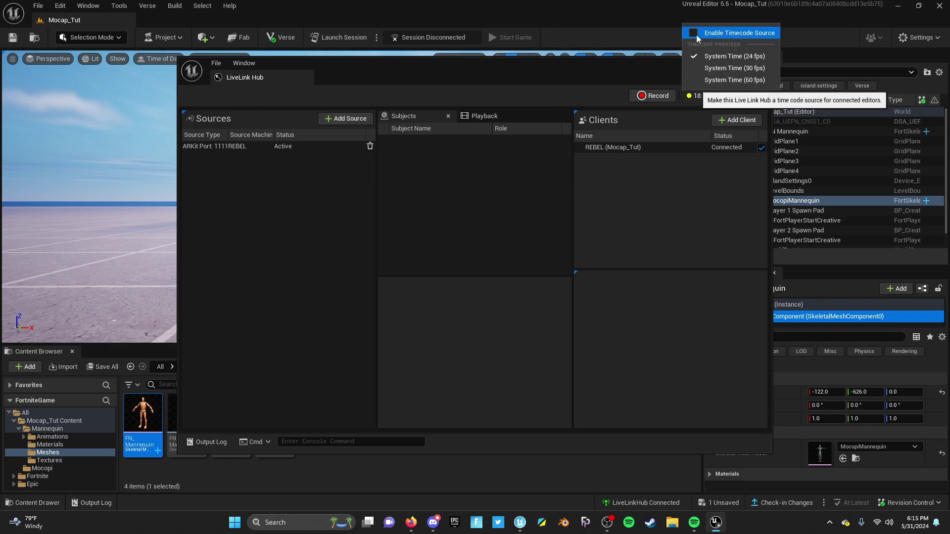
pyautogui.click(694, 33)
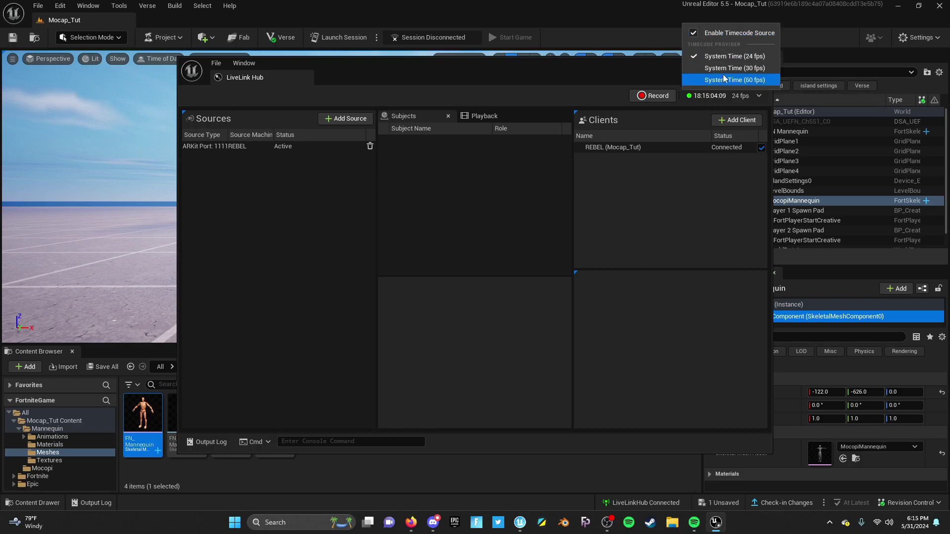
pyautogui.click(752, 70)
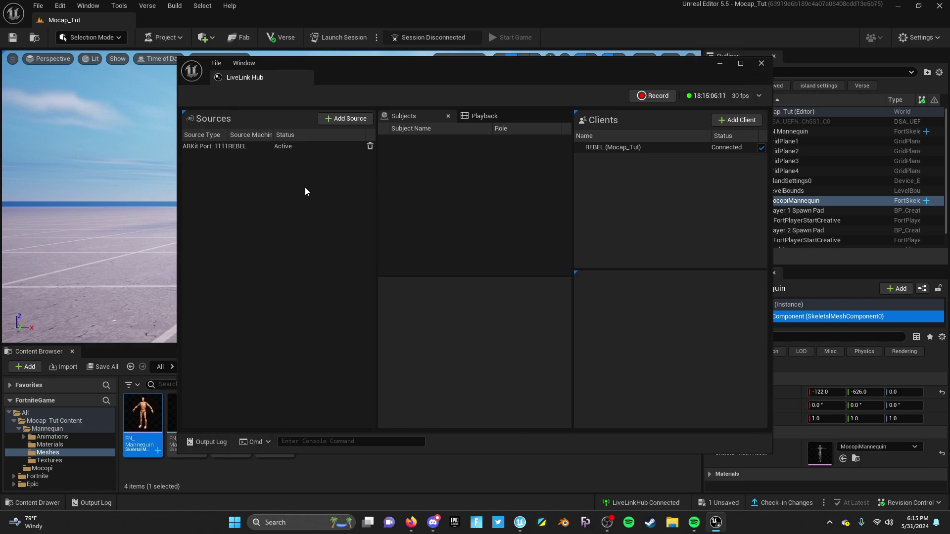
# Create a Mocopi LiveLink source on port 12351 with subject name MocopiSkeleton, and minimize LiveLink Hub.
pyautogui.click(343, 122)
pyautogui.moveTo(341, 179)
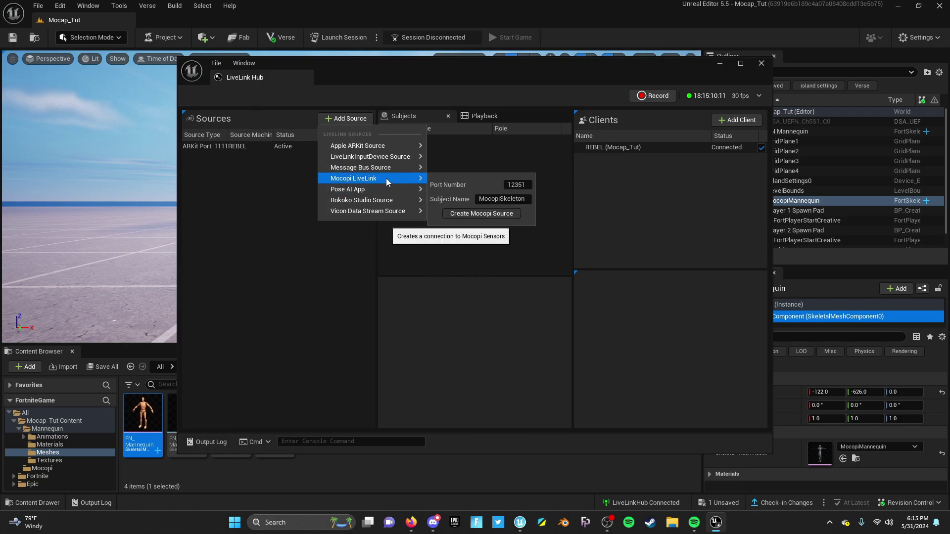
pyautogui.click(469, 214)
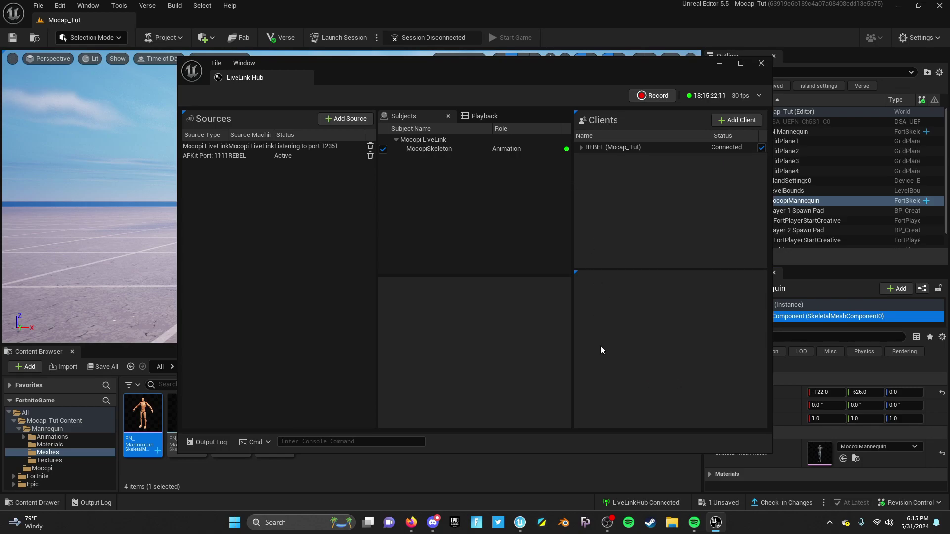
pyautogui.click(720, 63)
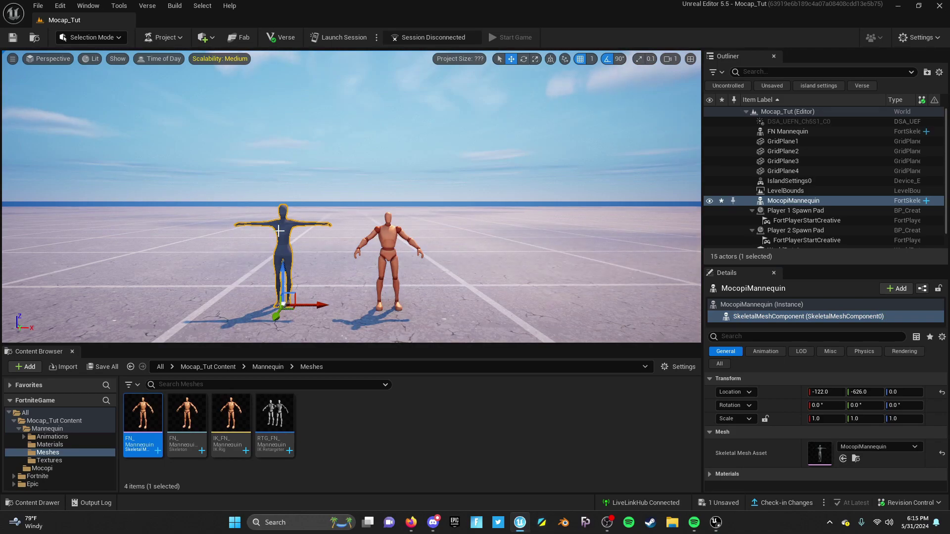
# Add a Performer component to the MocopiMannequin actor and set its subject name to MocopiSkeleton.
pyautogui.click(897, 289)
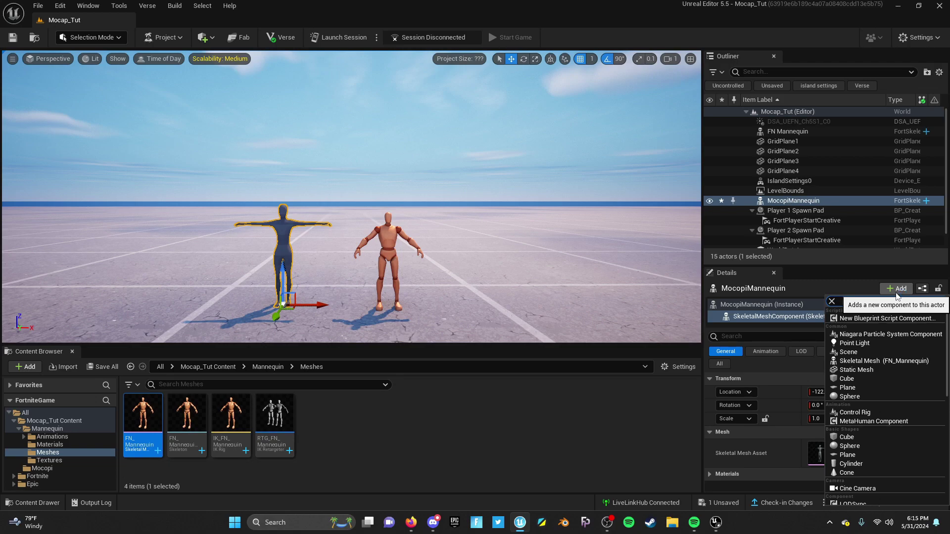
pyautogui.write('performer')
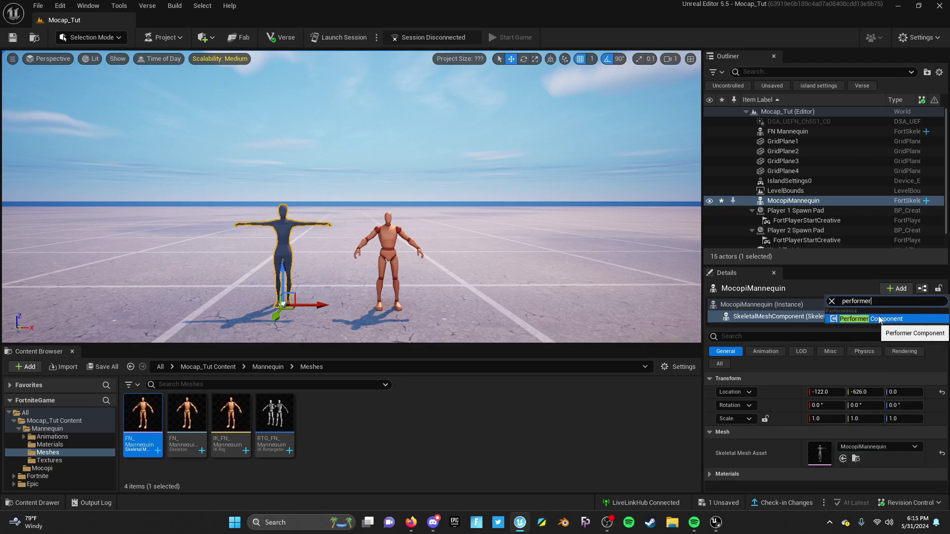
pyautogui.click(879, 319)
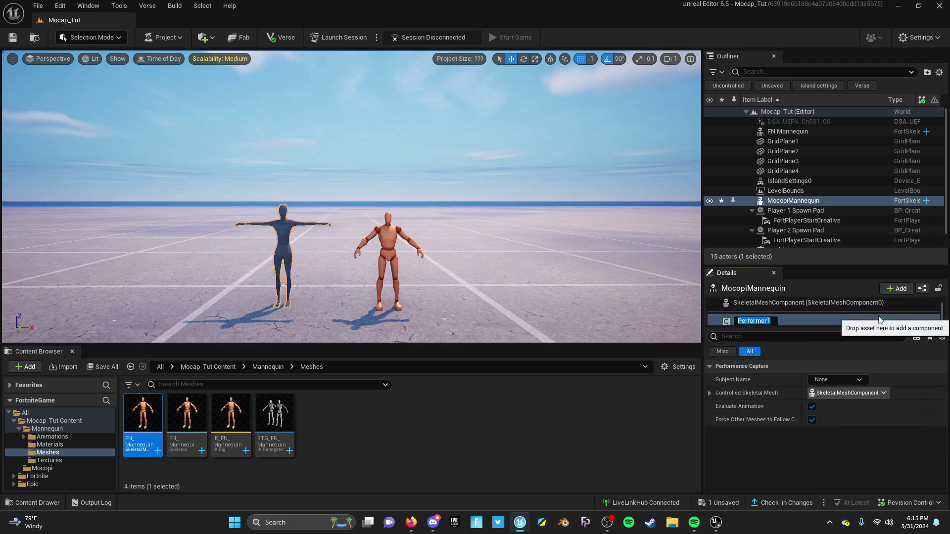
pyautogui.click(862, 381)
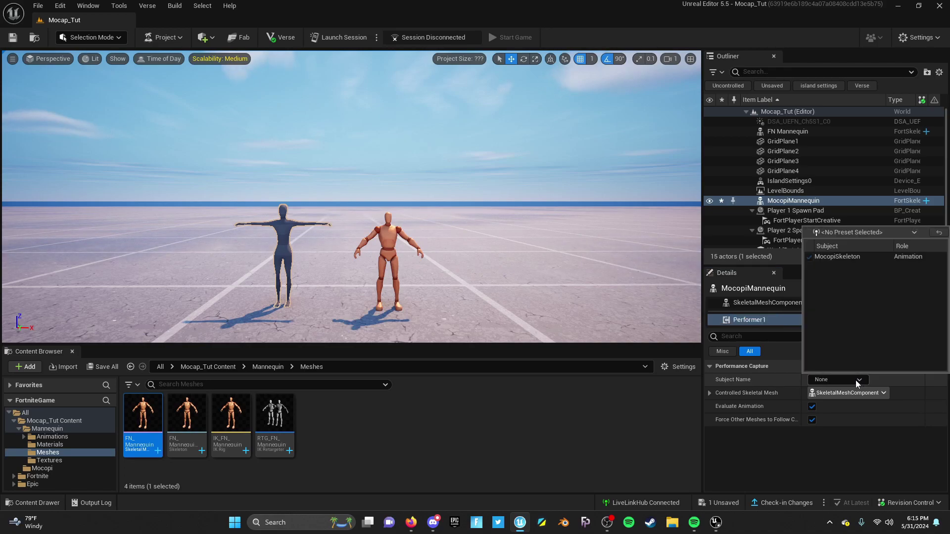
pyautogui.click(860, 260)
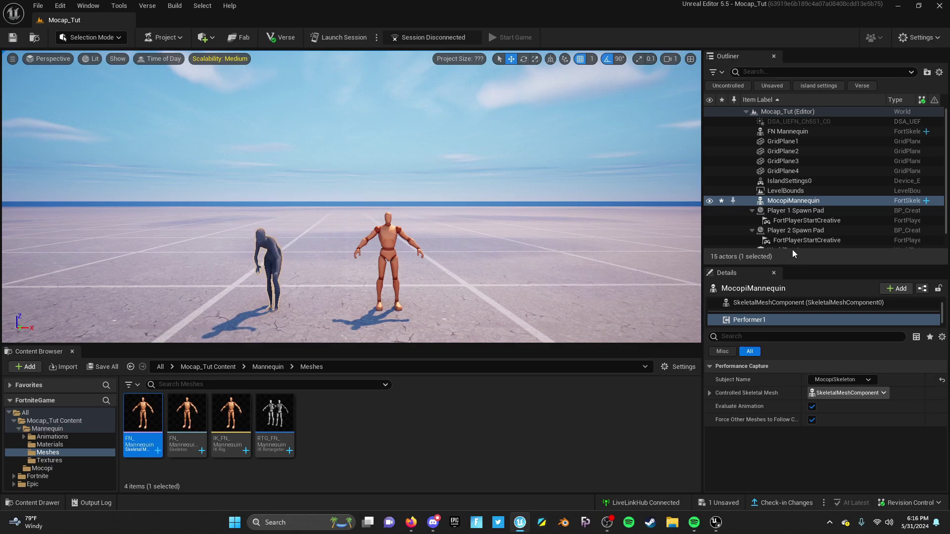
# Add a Retarget component to the FN Mannequin actor in the level.
pyautogui.click(793, 200)
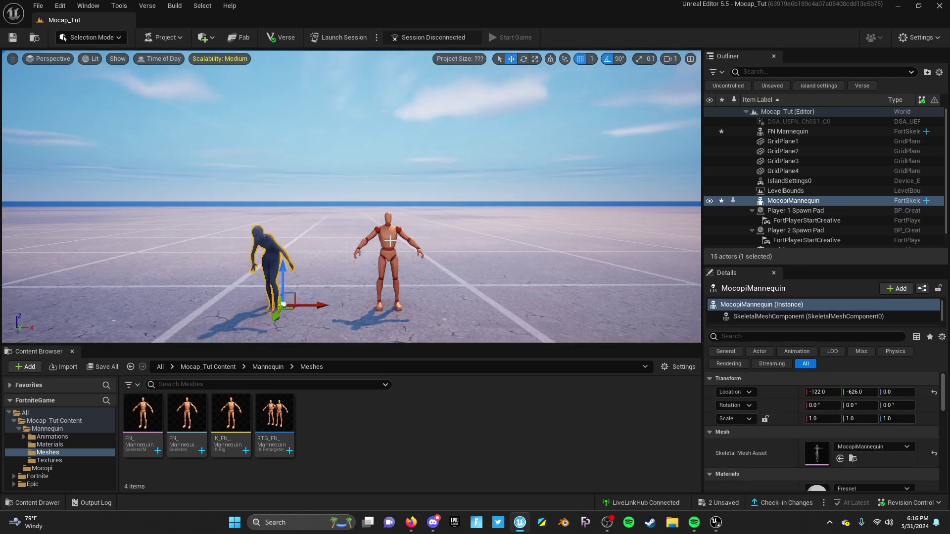
pyautogui.click(390, 241)
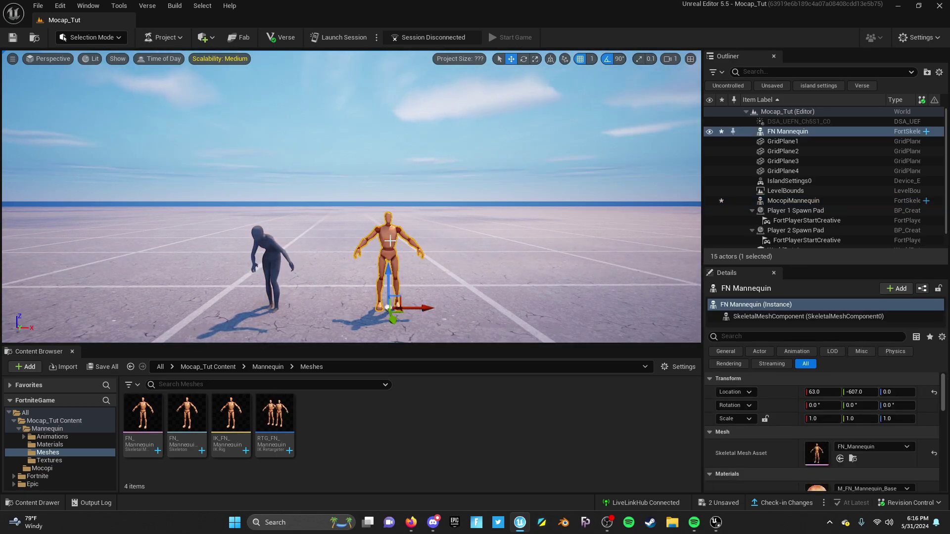
pyautogui.click(896, 289)
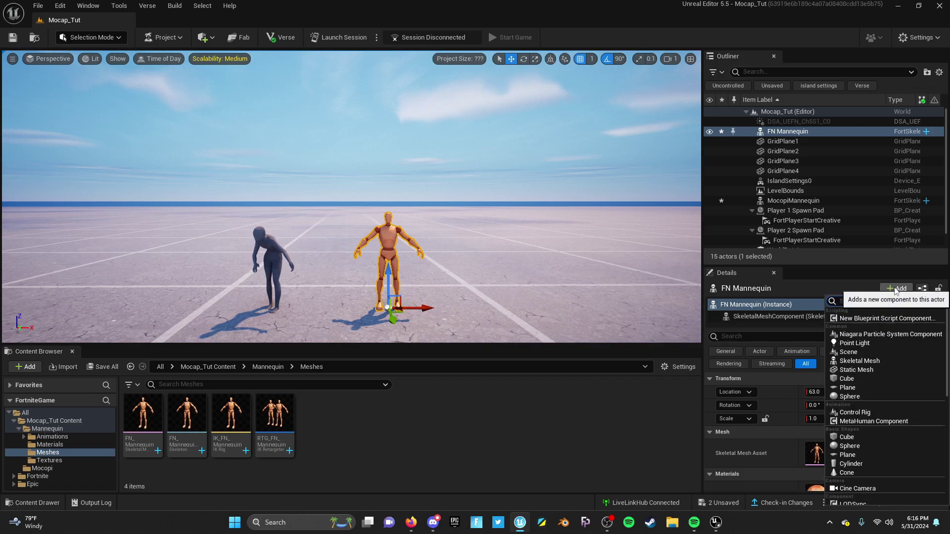
pyautogui.write('retarget')
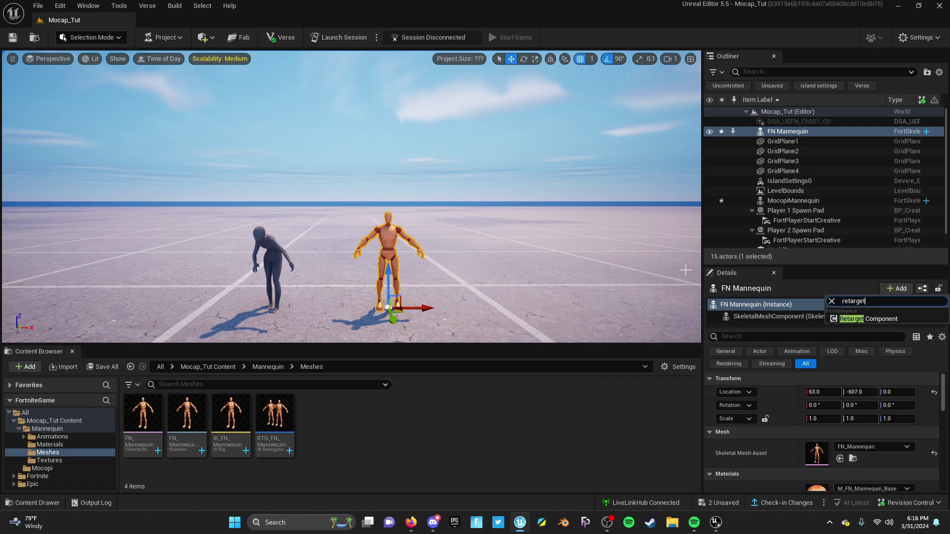
pyautogui.click(878, 319)
pyautogui.press('Return')
# Set the Retarget component's source to MocopiMannequin's SkeletalMeshComponent and its retarget asset to RTG_MocopiMannequin.
pyautogui.click(855, 386)
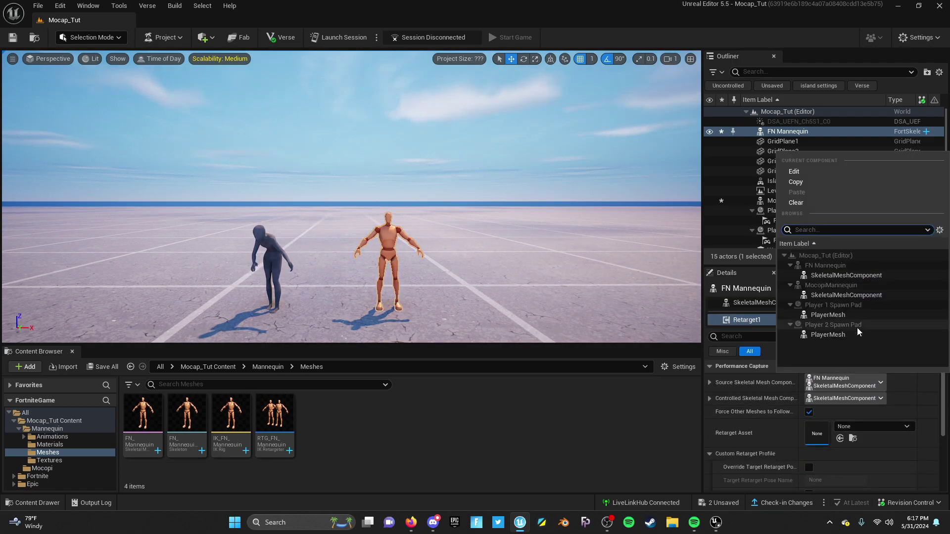
pyautogui.click(852, 296)
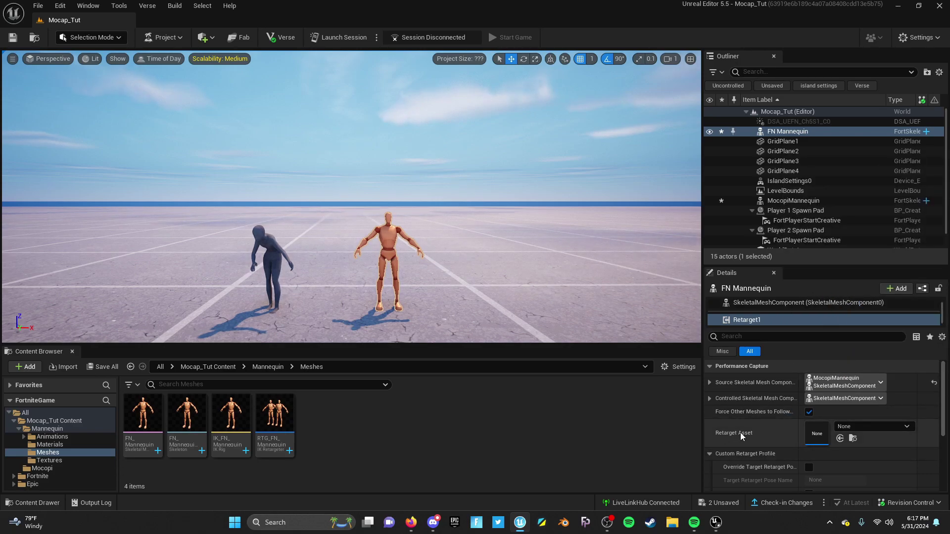
pyautogui.click(897, 426)
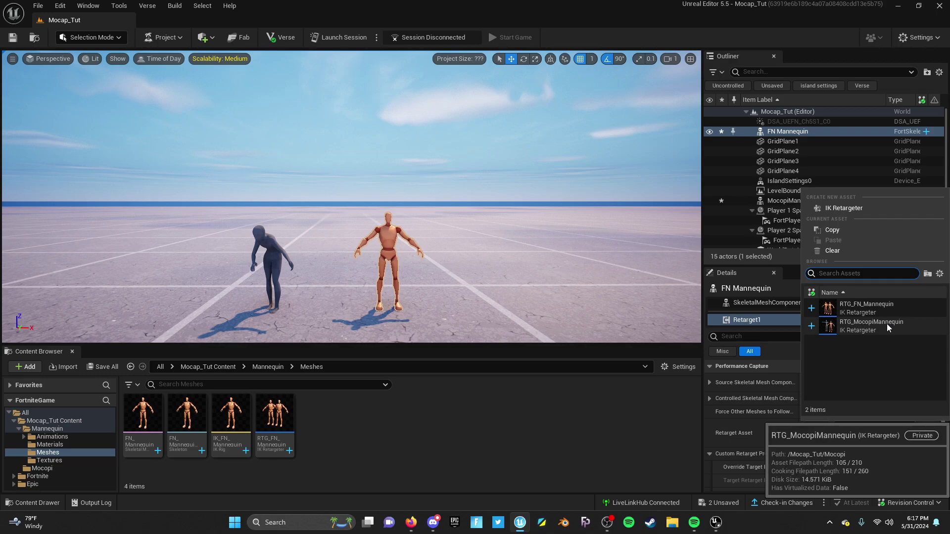
pyautogui.click(870, 329)
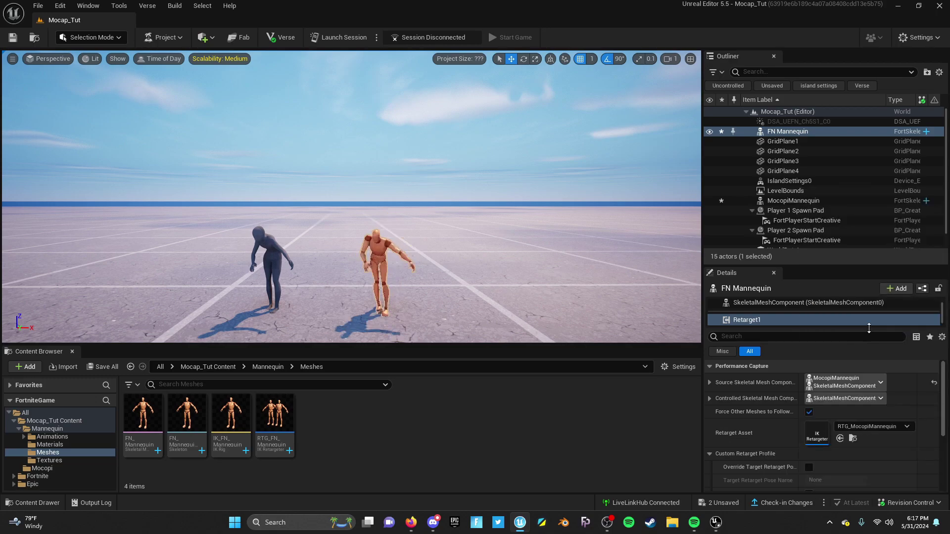